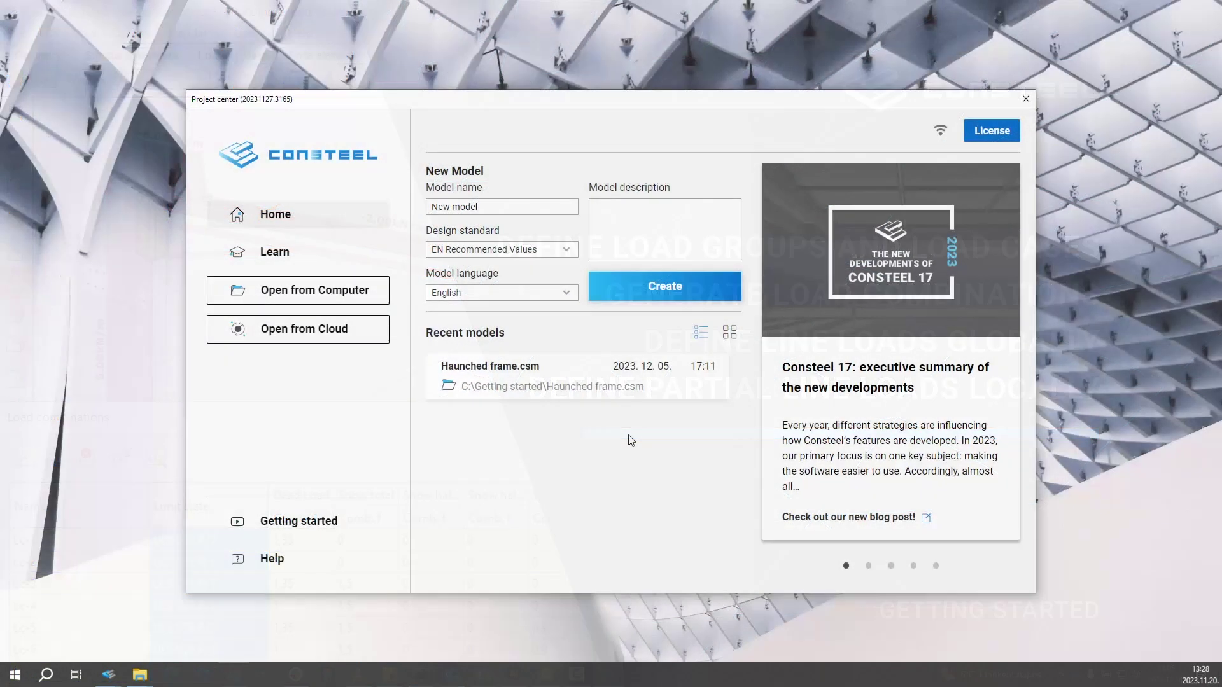
# Open Haunched frame.csm from Recent models in Project center
pyautogui.click(560, 382)
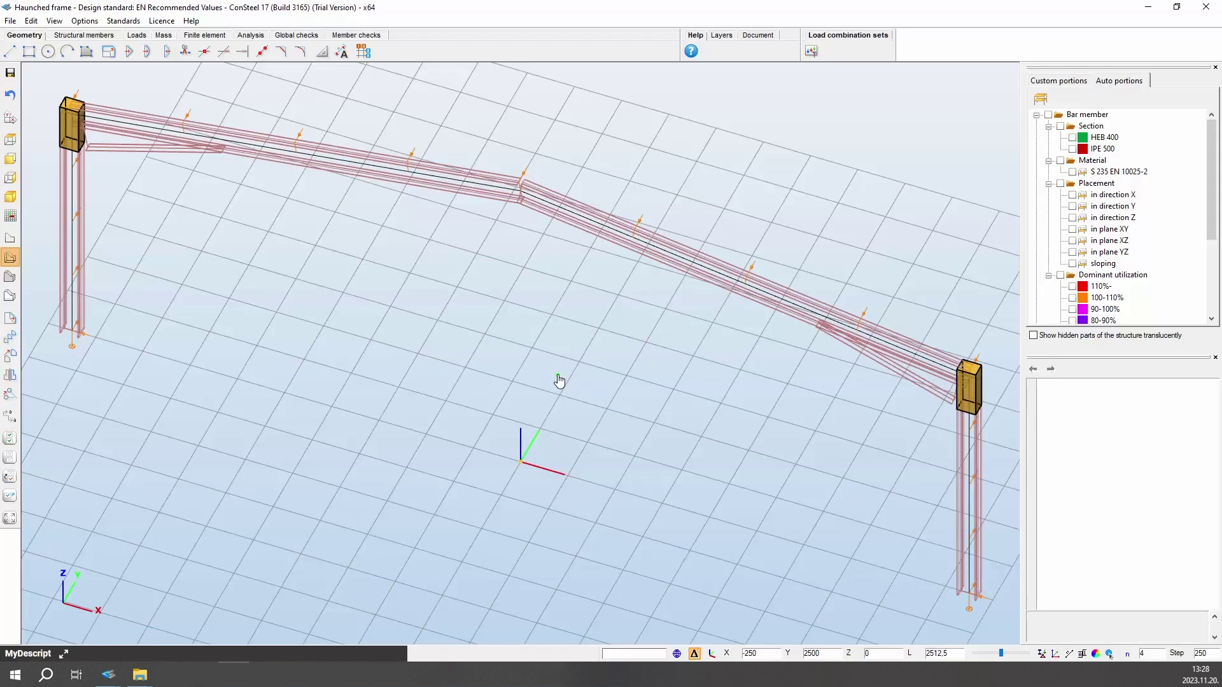
# Orbit to a low side view, show the Loads tools and keep Loadcase as the current load case
pyautogui.scroll(-1, 513, 407)
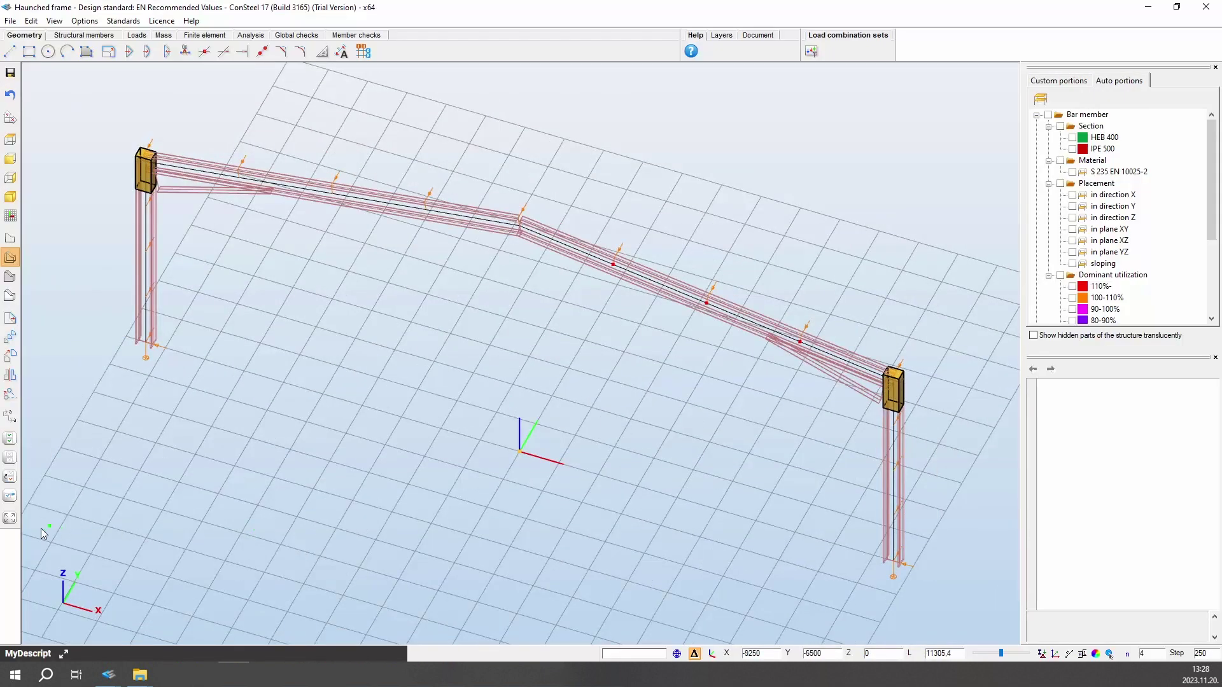
pyautogui.moveTo(443, 353); pyautogui.dragTo(431, 317, button='middle')
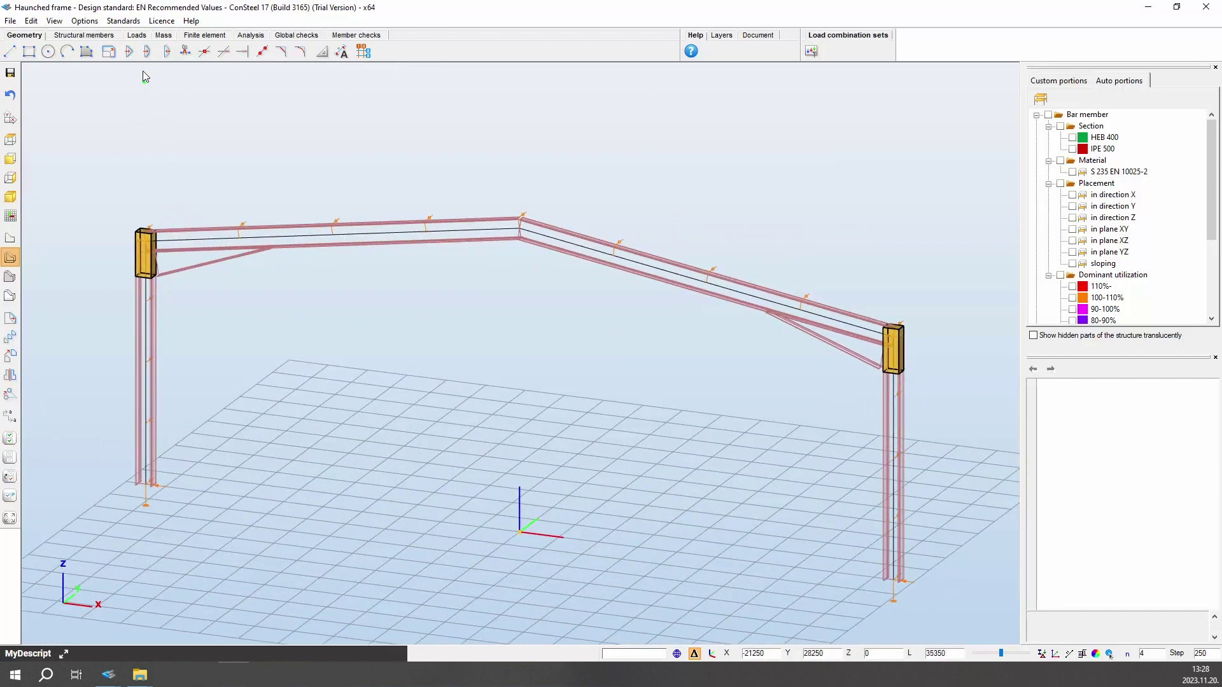
pyautogui.click(135, 37)
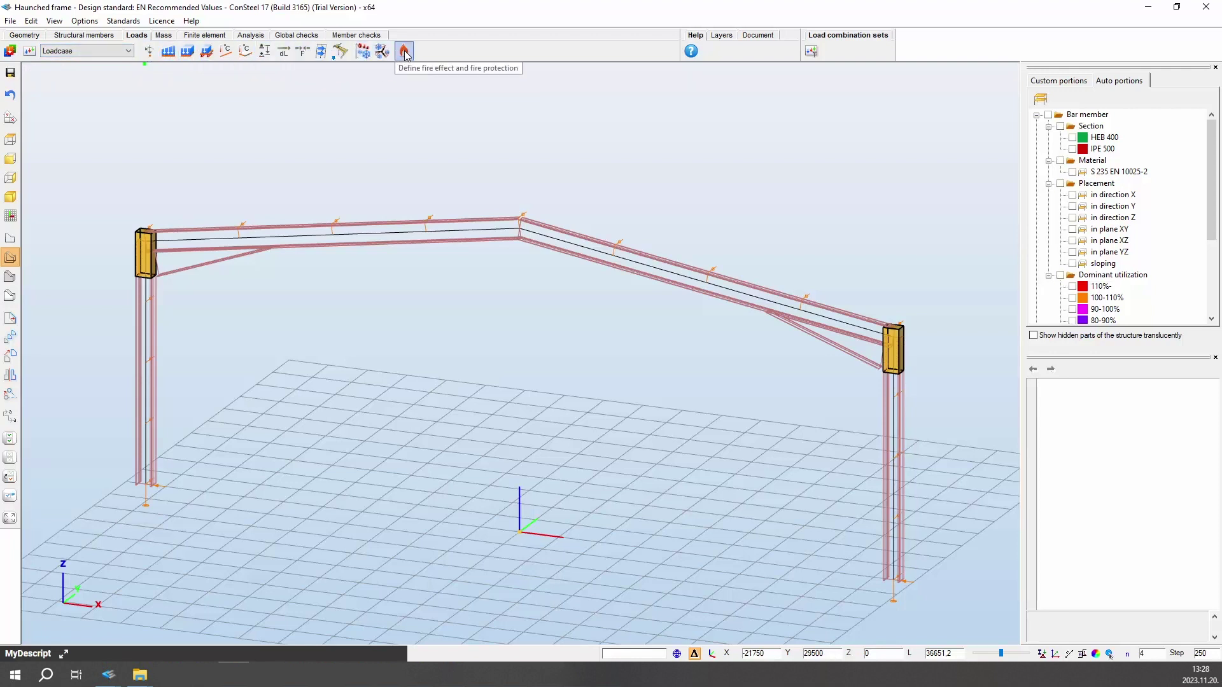
pyautogui.click(342, 52)
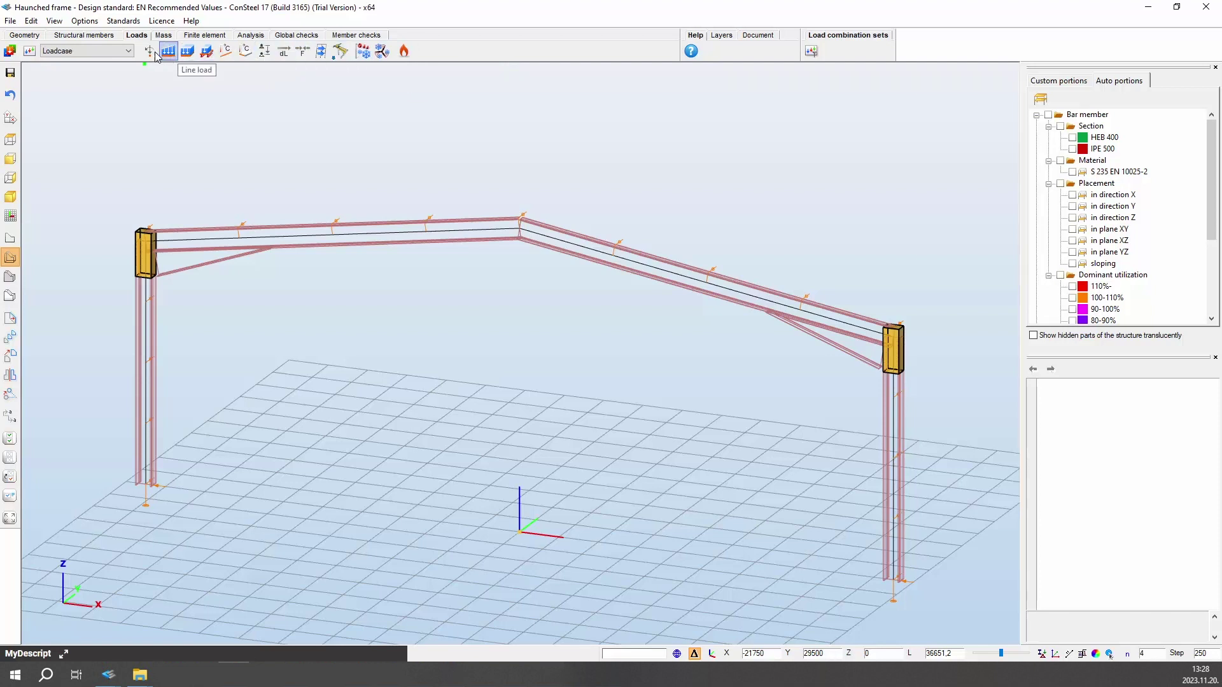
pyautogui.click(62, 51)
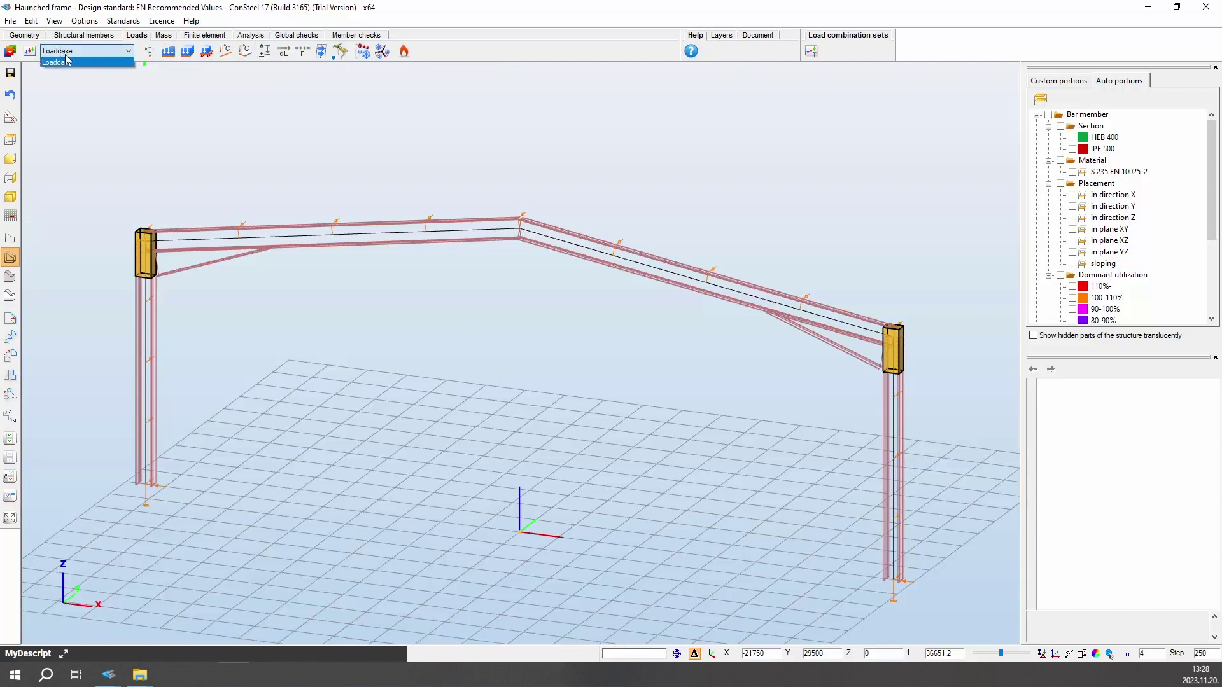
pyautogui.click(67, 62)
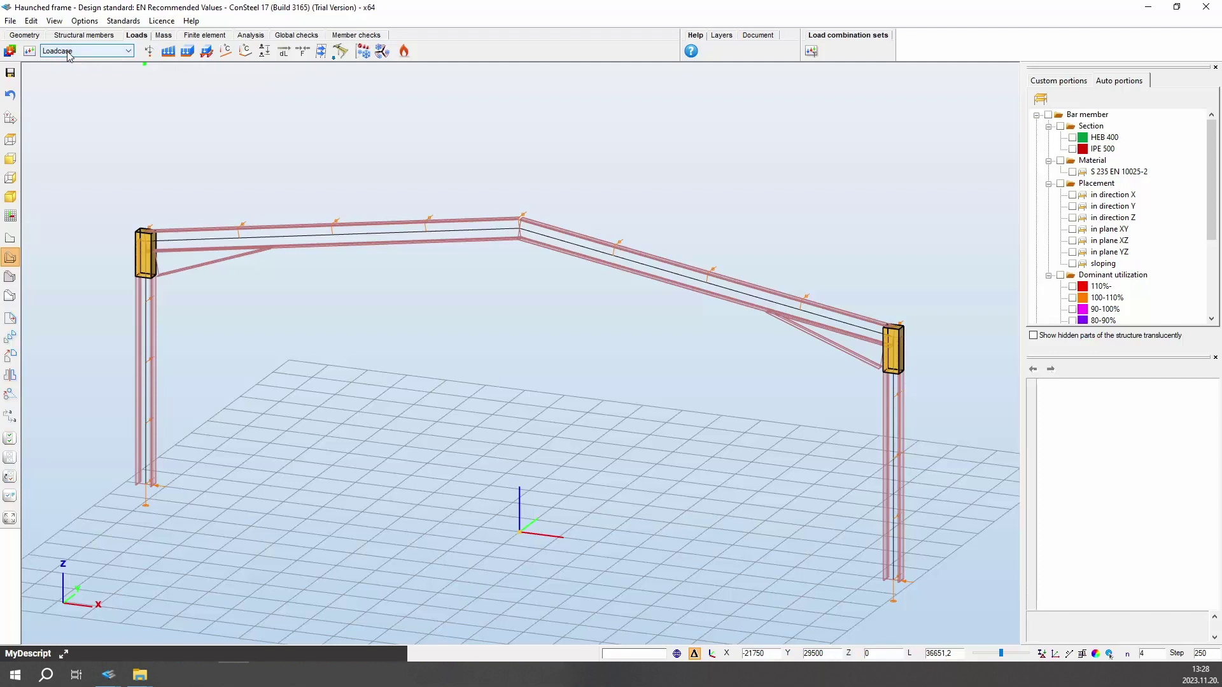
# Rename the Permanent group's Loadcase to Dead Load in the load cases and load groups dialog
pyautogui.click(11, 52)
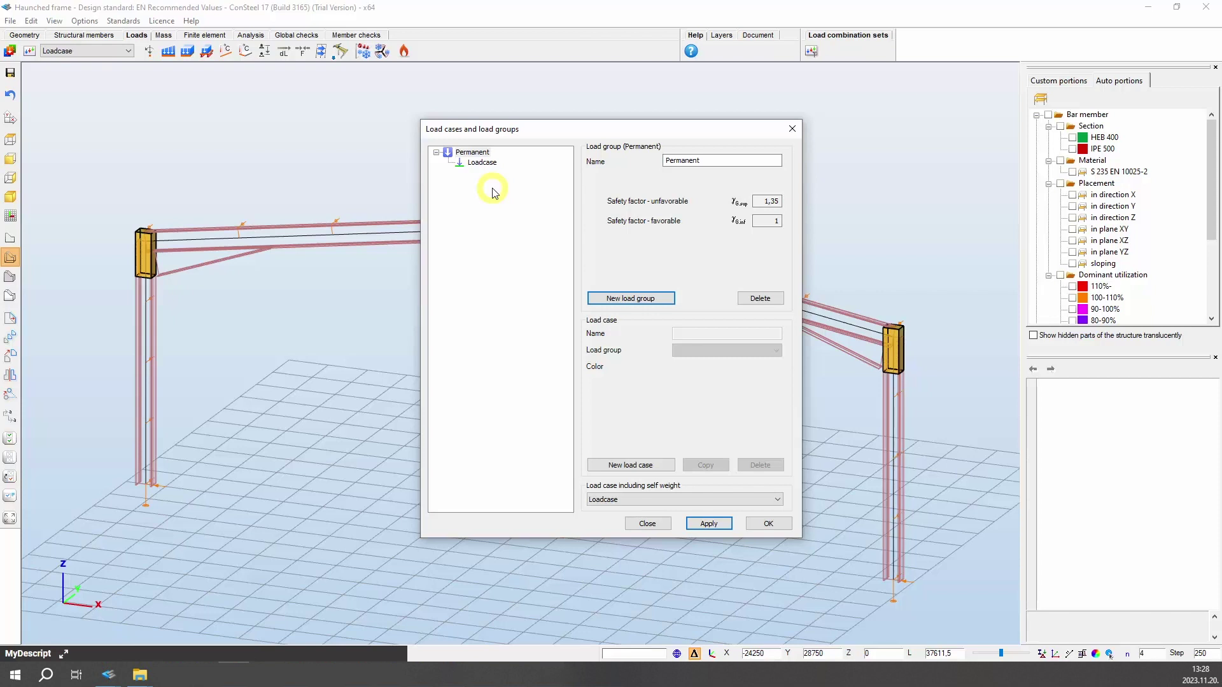
pyautogui.click(473, 153)
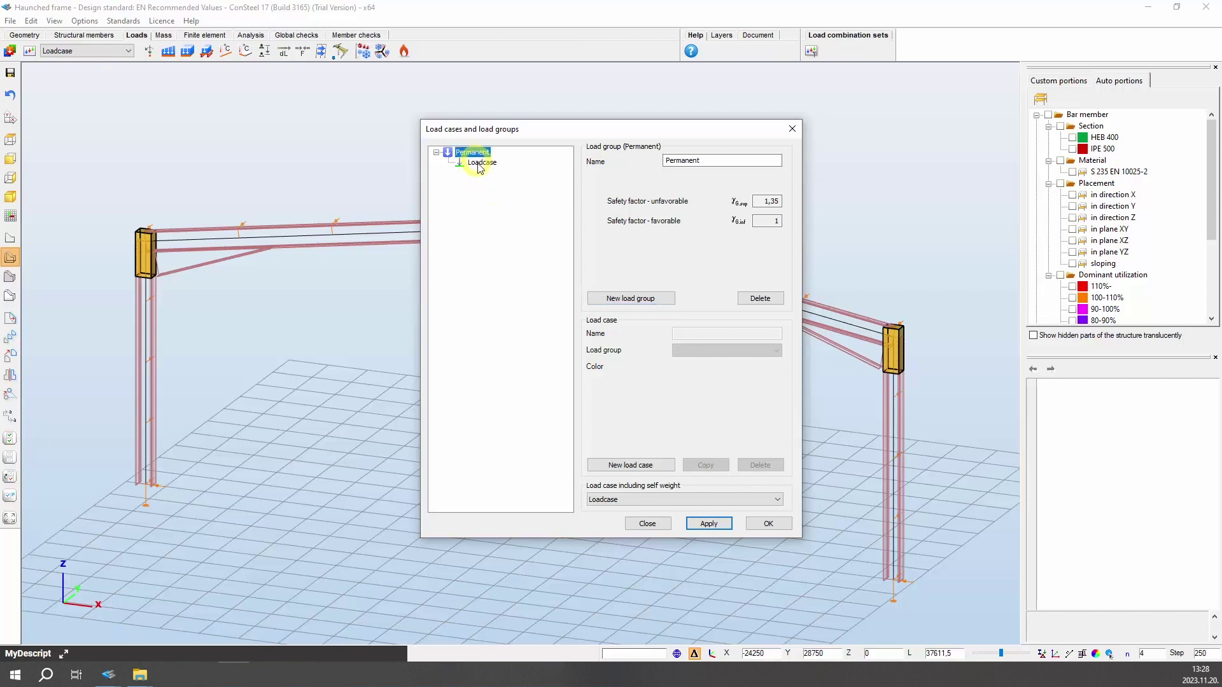
pyautogui.click(481, 165)
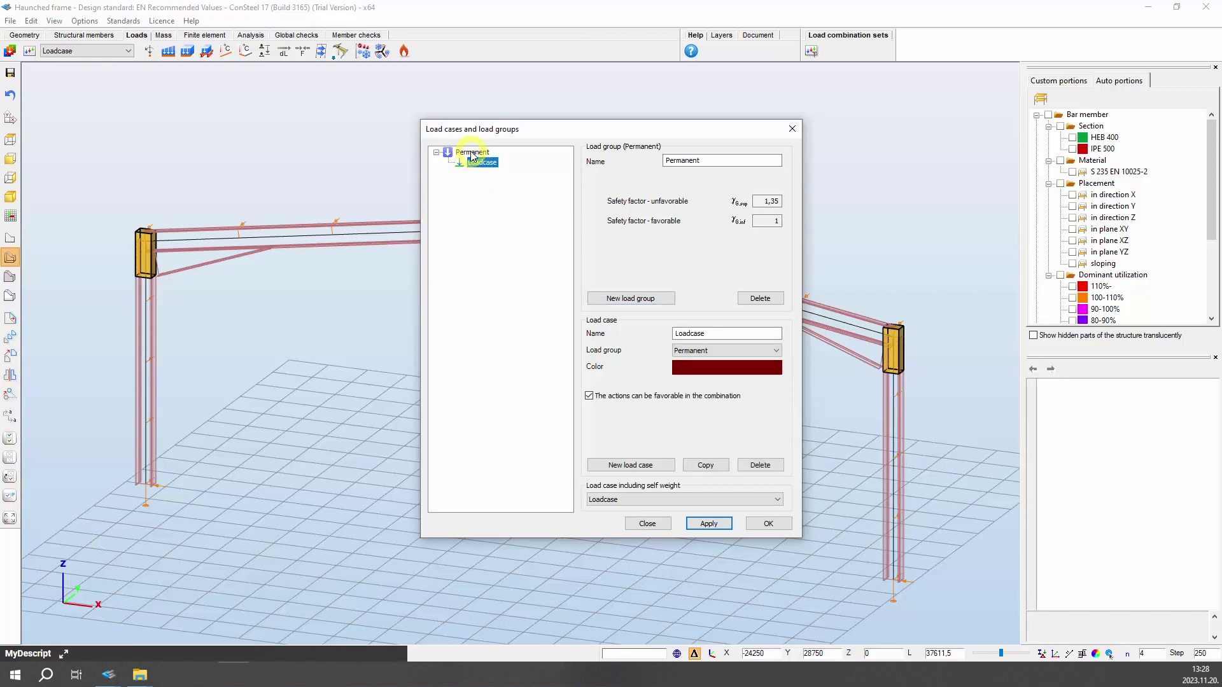
pyautogui.click(472, 153)
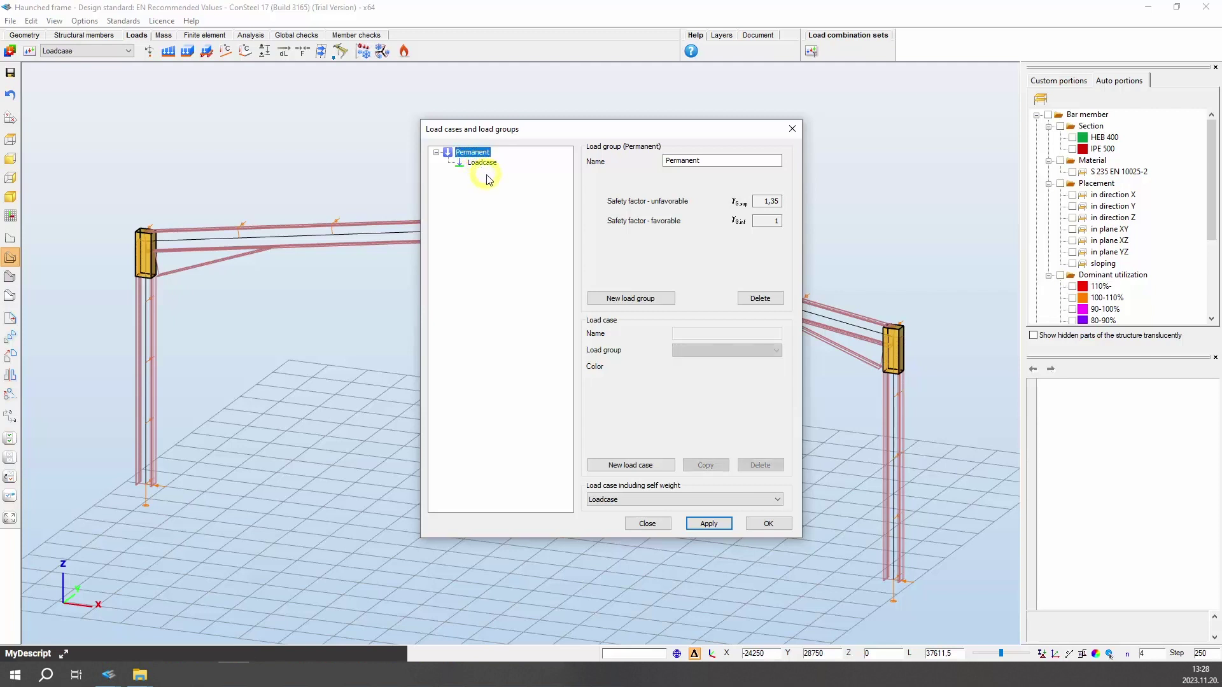
pyautogui.click(482, 163)
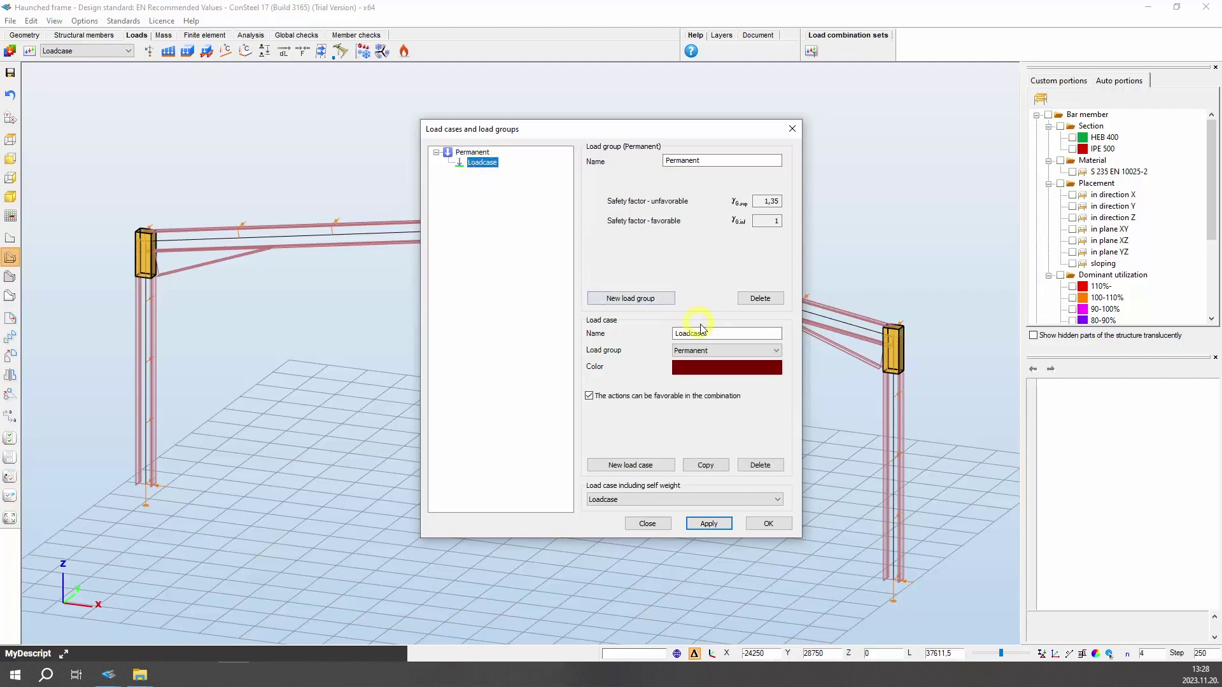
pyautogui.moveTo(707, 333); pyautogui.dragTo(666, 330)
pyautogui.write('Dead ')
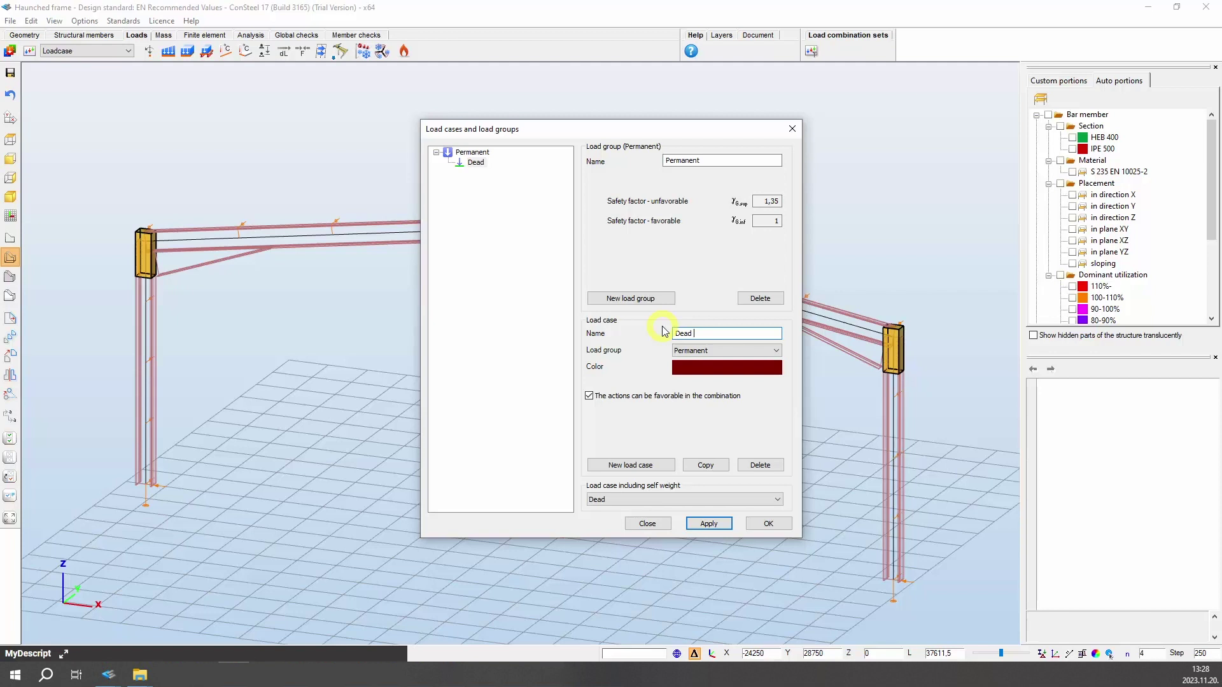
pyautogui.write('Loa')
# Create a Snow load group with load cases Snow total, Snow half 1 and Snow half 2
pyautogui.click(630, 298)
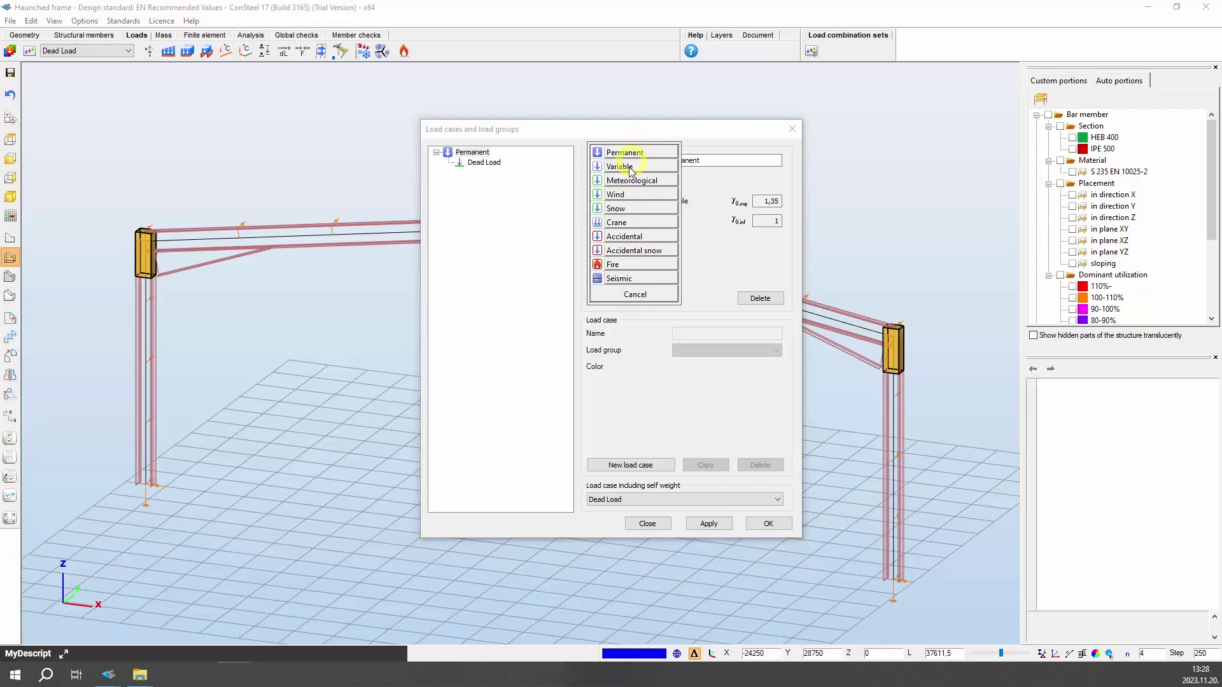
pyautogui.click(617, 210)
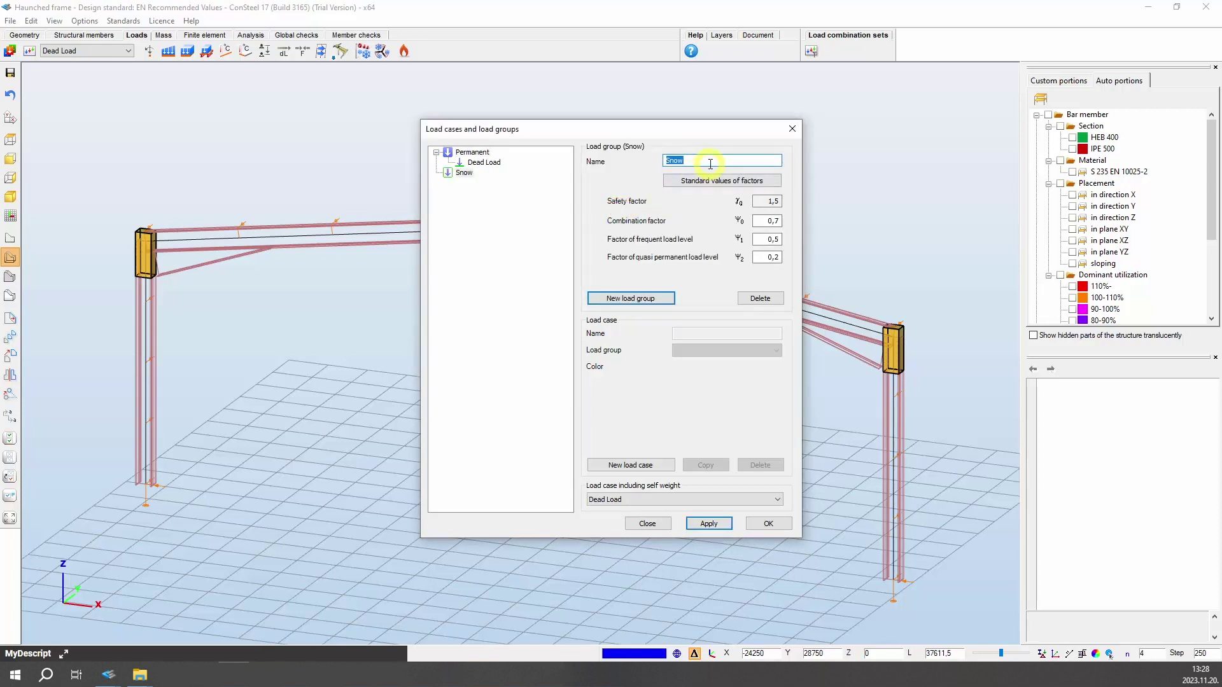
pyautogui.click(630, 465)
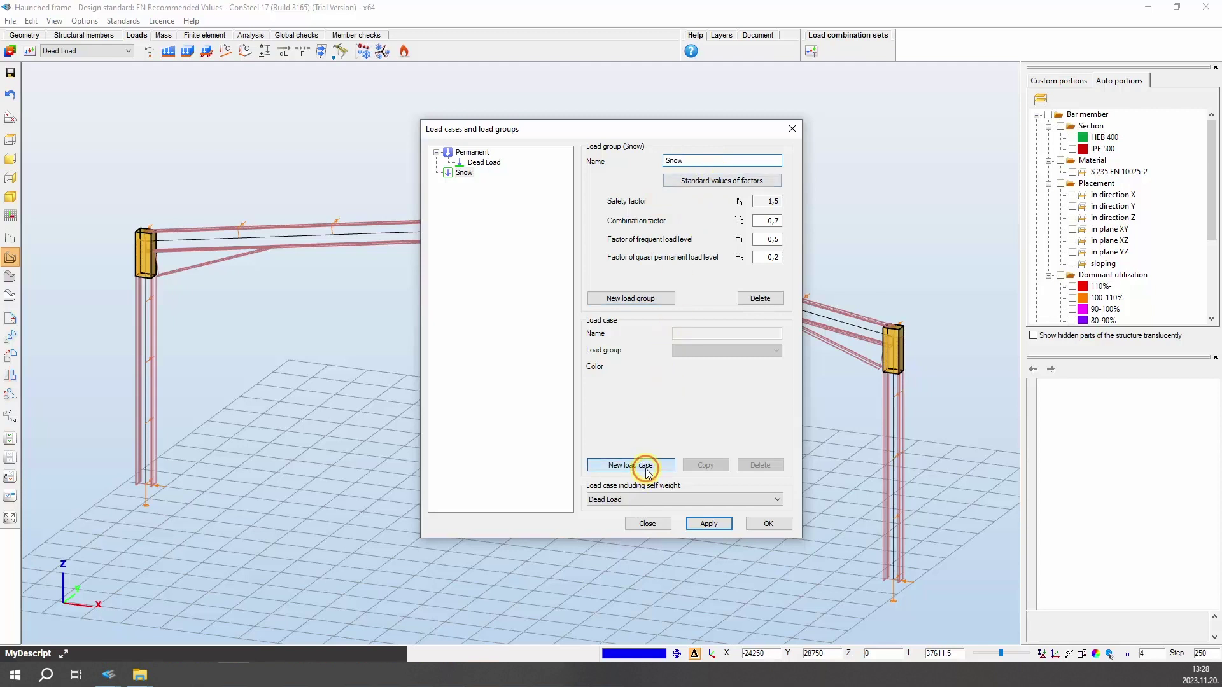
pyautogui.write('Snow total')
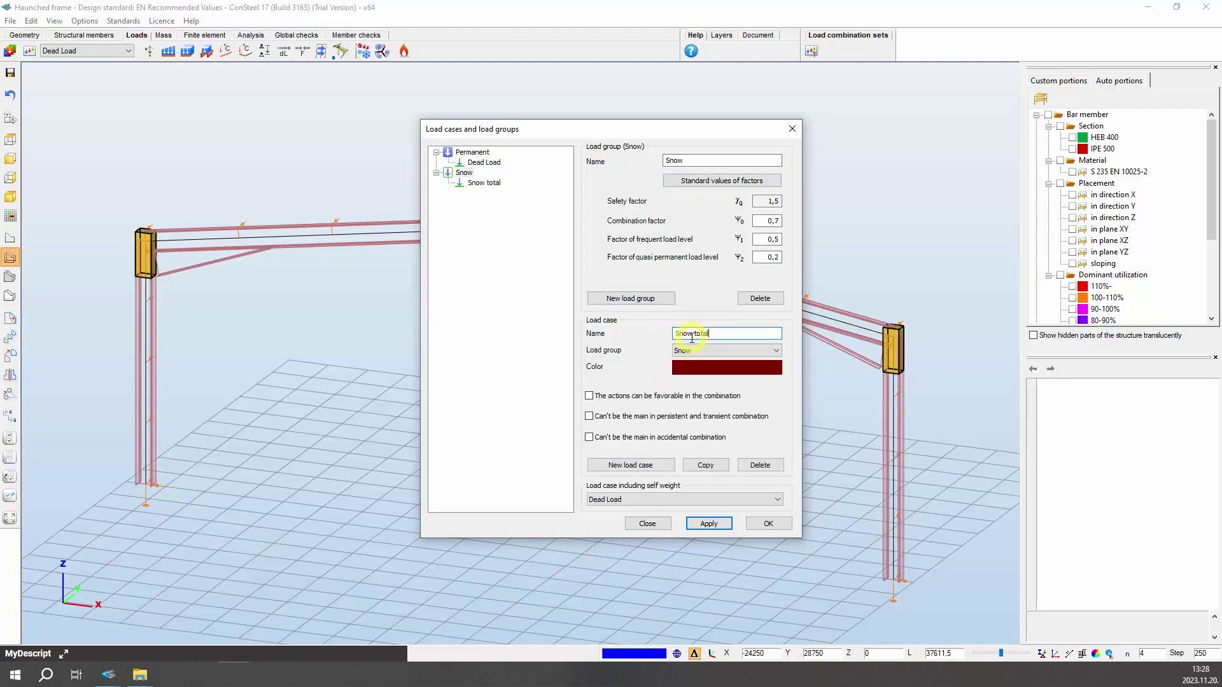
pyautogui.click(629, 464)
pyautogui.write('Snow half 1')
pyautogui.click(630, 464)
pyautogui.write('Snow')
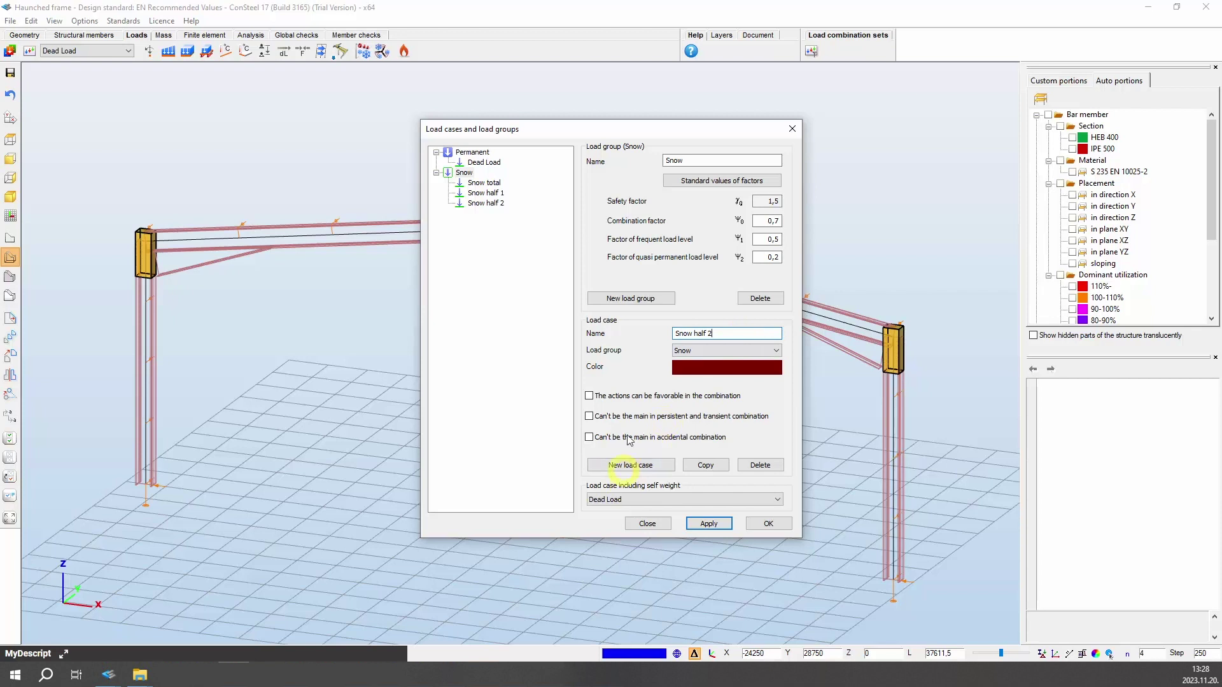
# Add a Wind load group containing a Wind +x load case
pyautogui.click(630, 299)
pyautogui.click(621, 195)
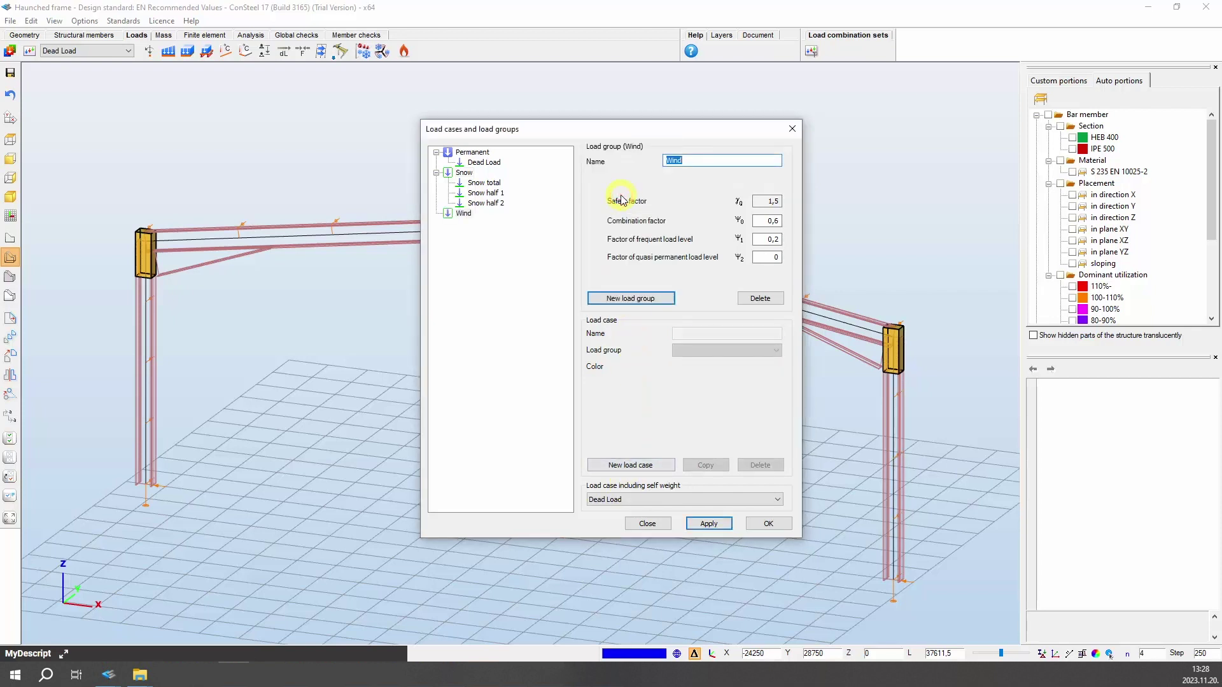
pyautogui.click(632, 465)
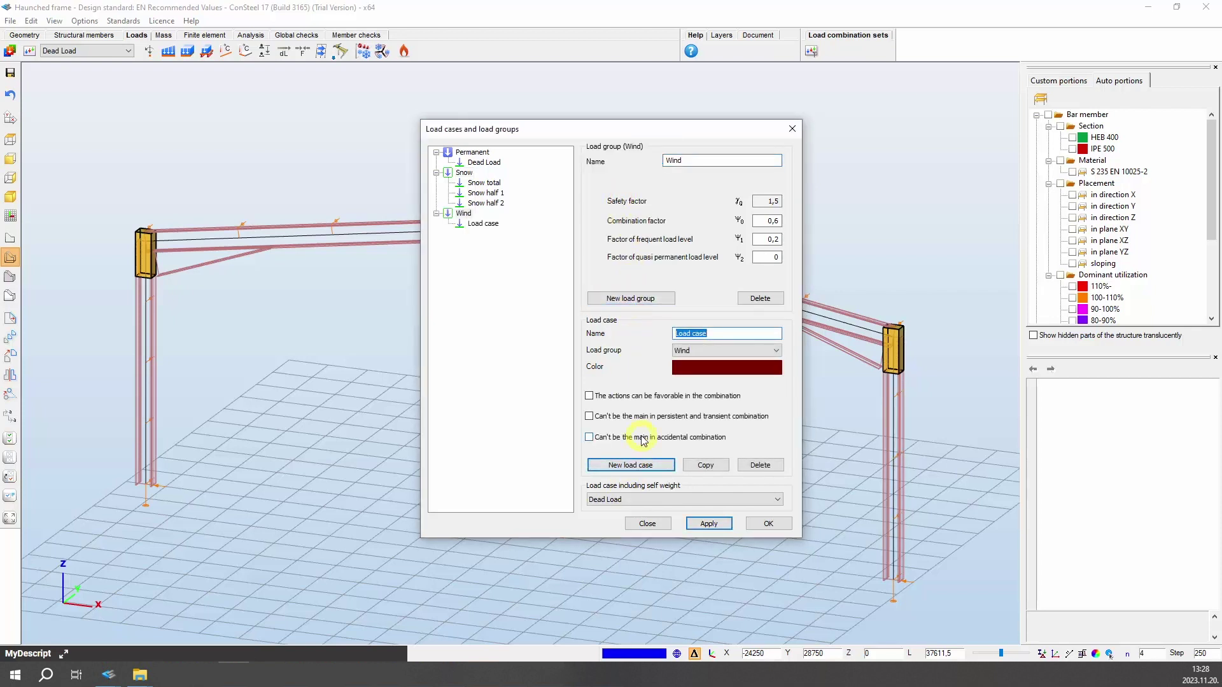
pyautogui.write('Wind +x')
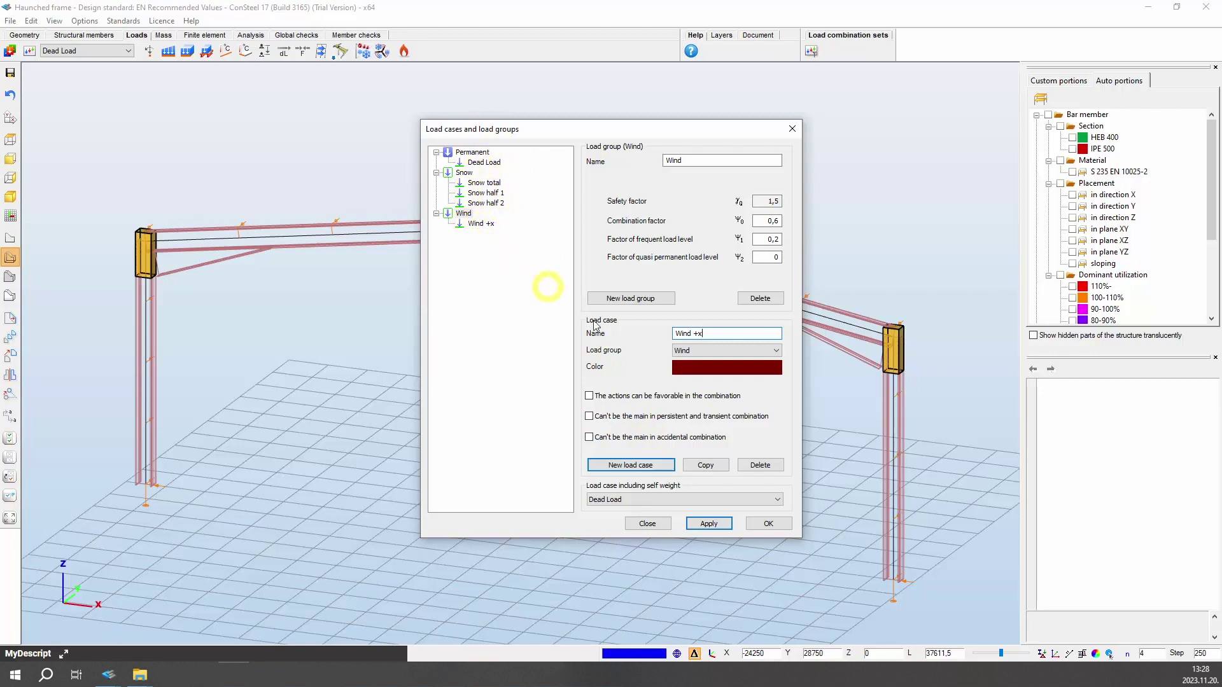
# Keep Dead Load as the self-weight case, then apply and close the load setup
pyautogui.click(745, 496)
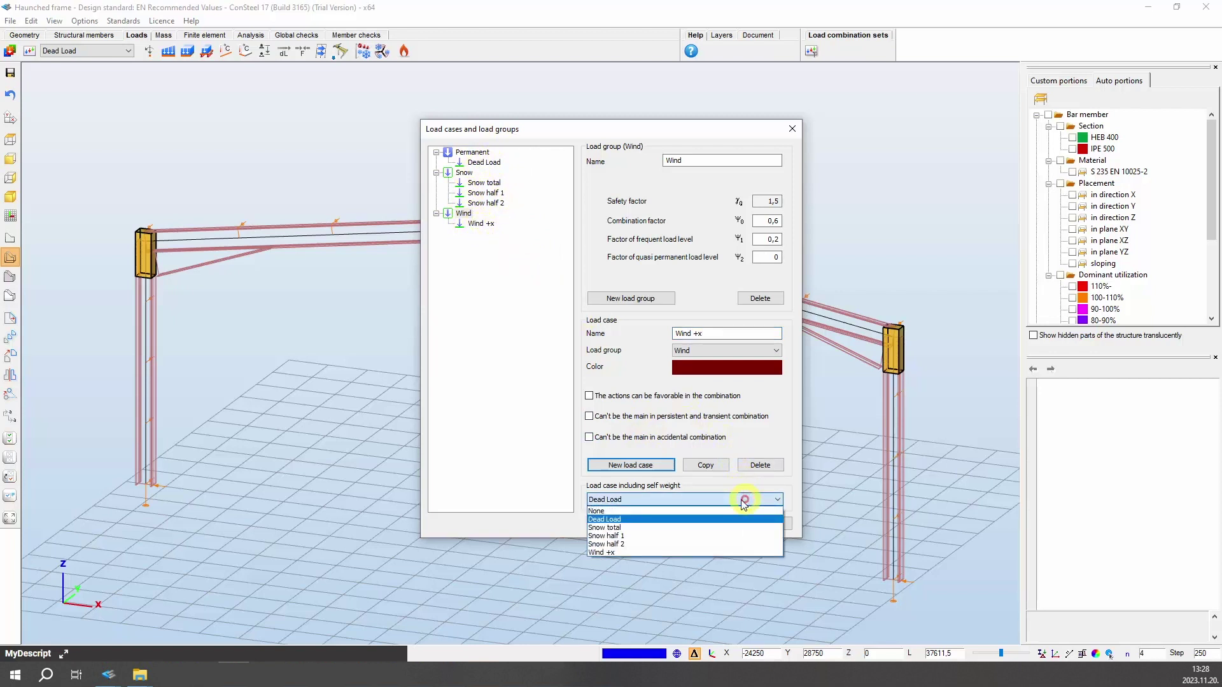
pyautogui.click(629, 520)
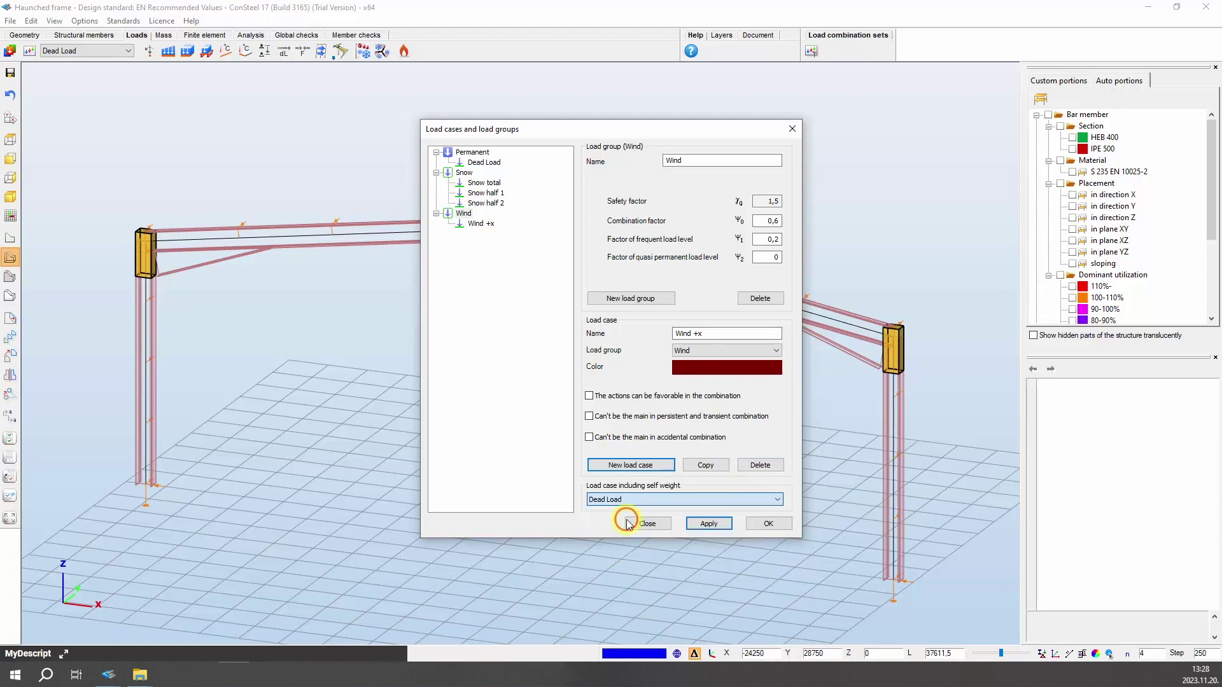
pyautogui.click(709, 524)
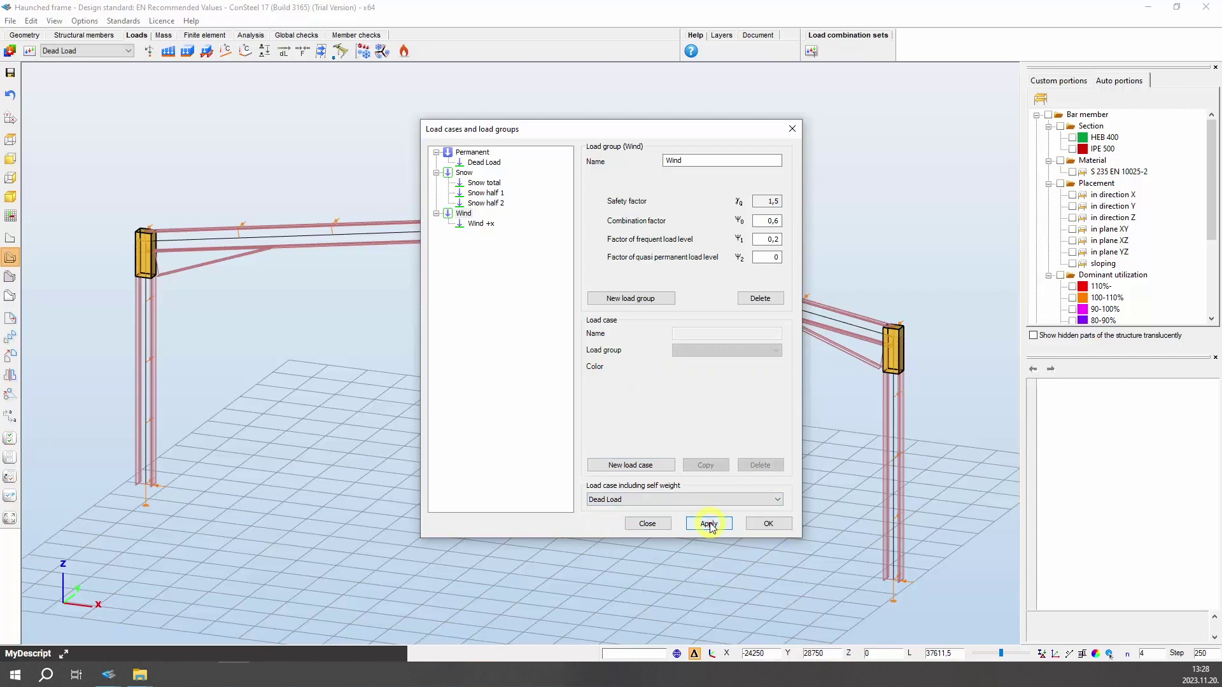
pyautogui.click(768, 524)
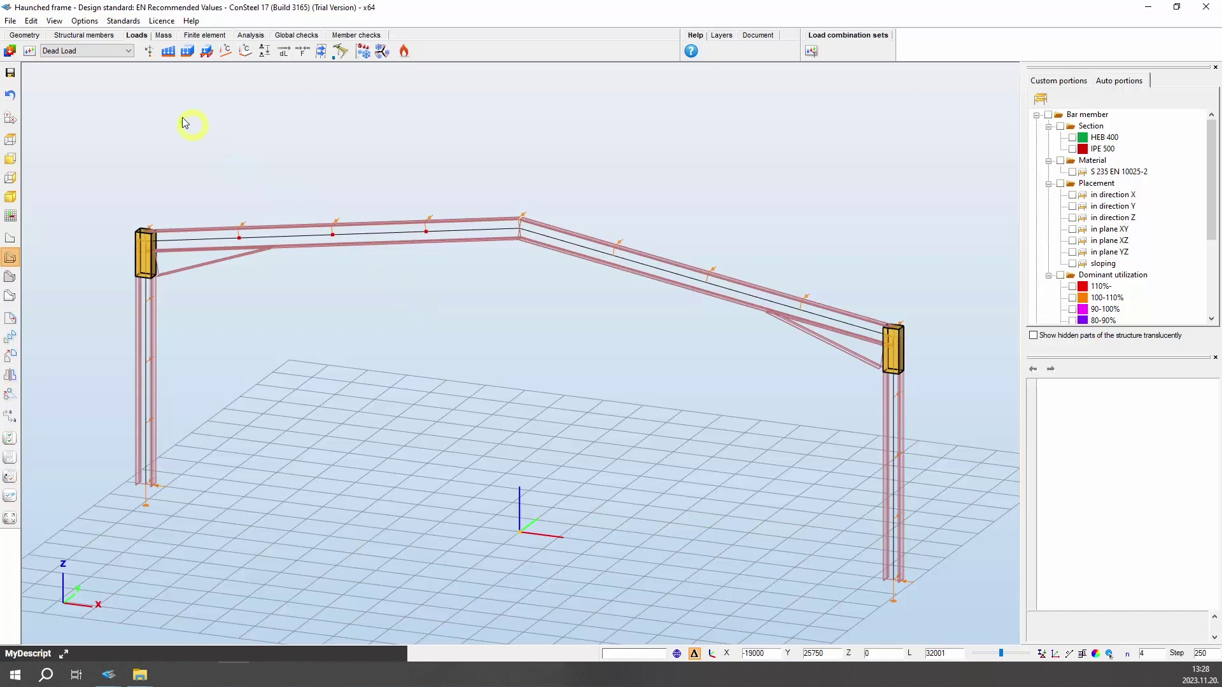
# Delete the default Lc-1 combination from the Load combinations dialog
pyautogui.click(30, 51)
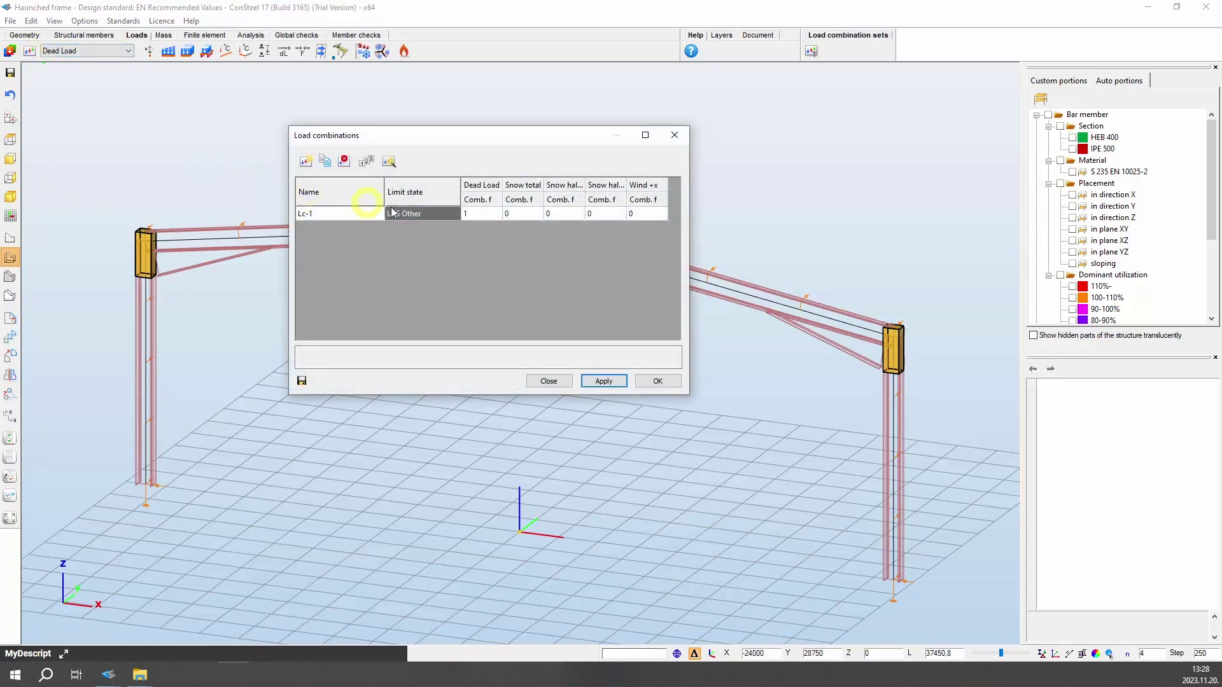
pyautogui.click(339, 213)
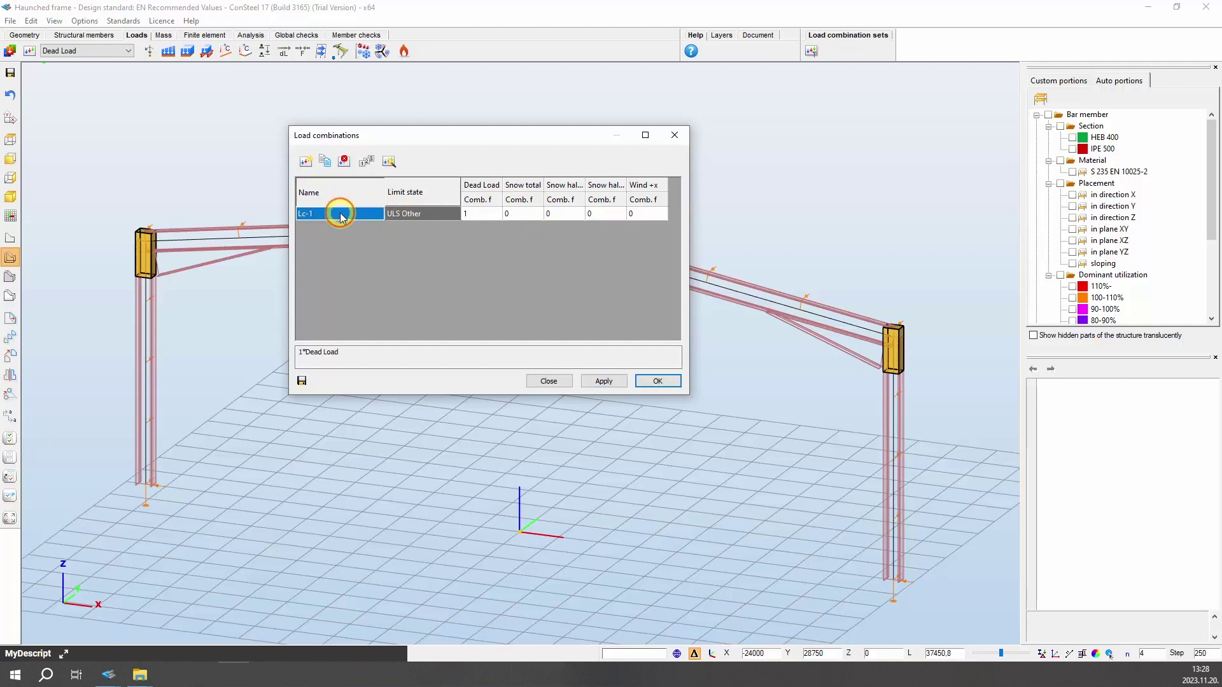
pyautogui.click(344, 163)
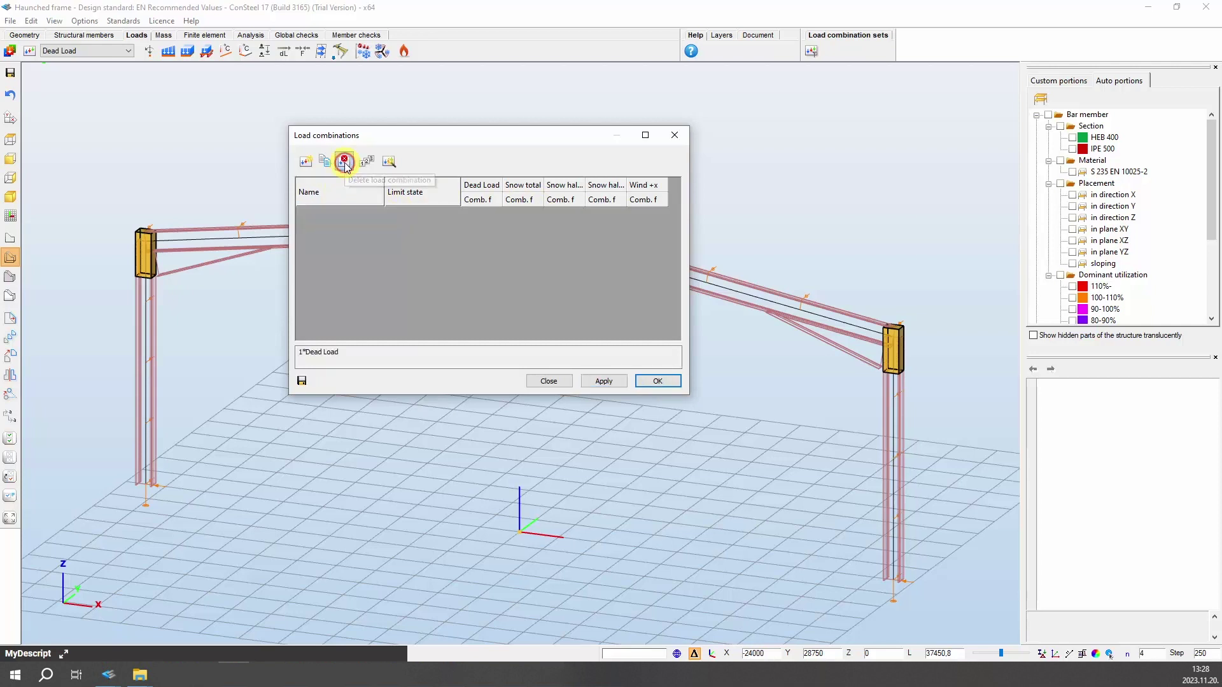
# Auto-generate ULS STR P/T and SLS Char G+Q combinations and accept them
pyautogui.click(389, 162)
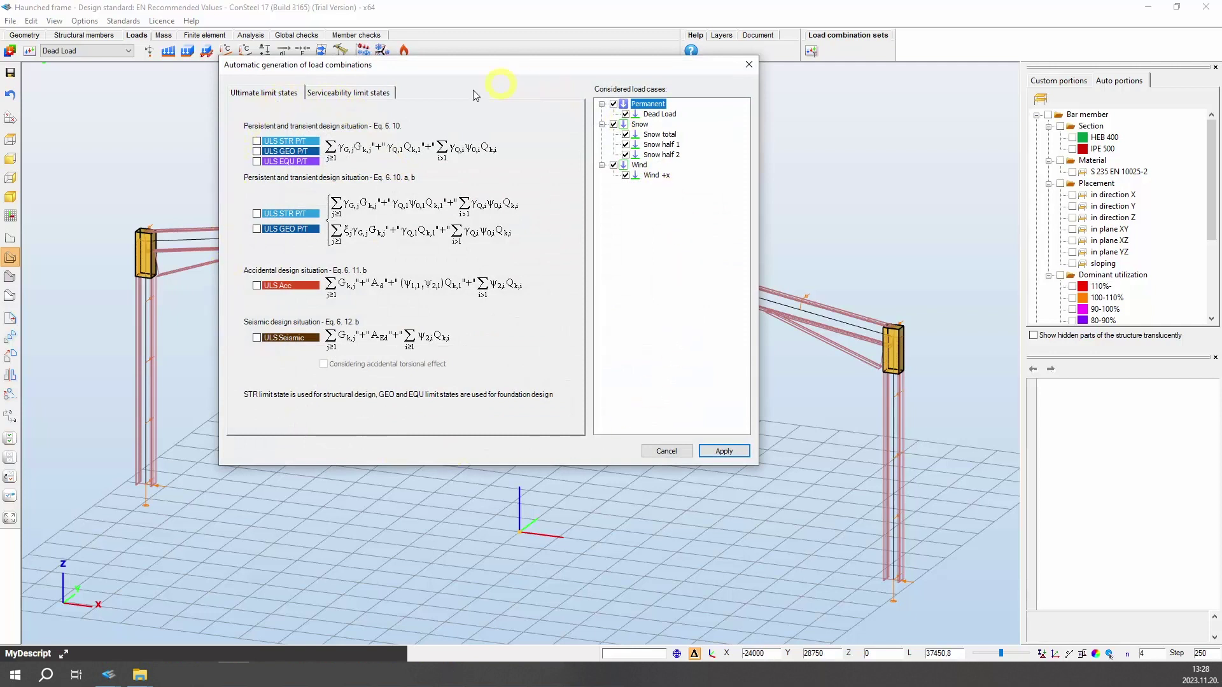
pyautogui.click(256, 141)
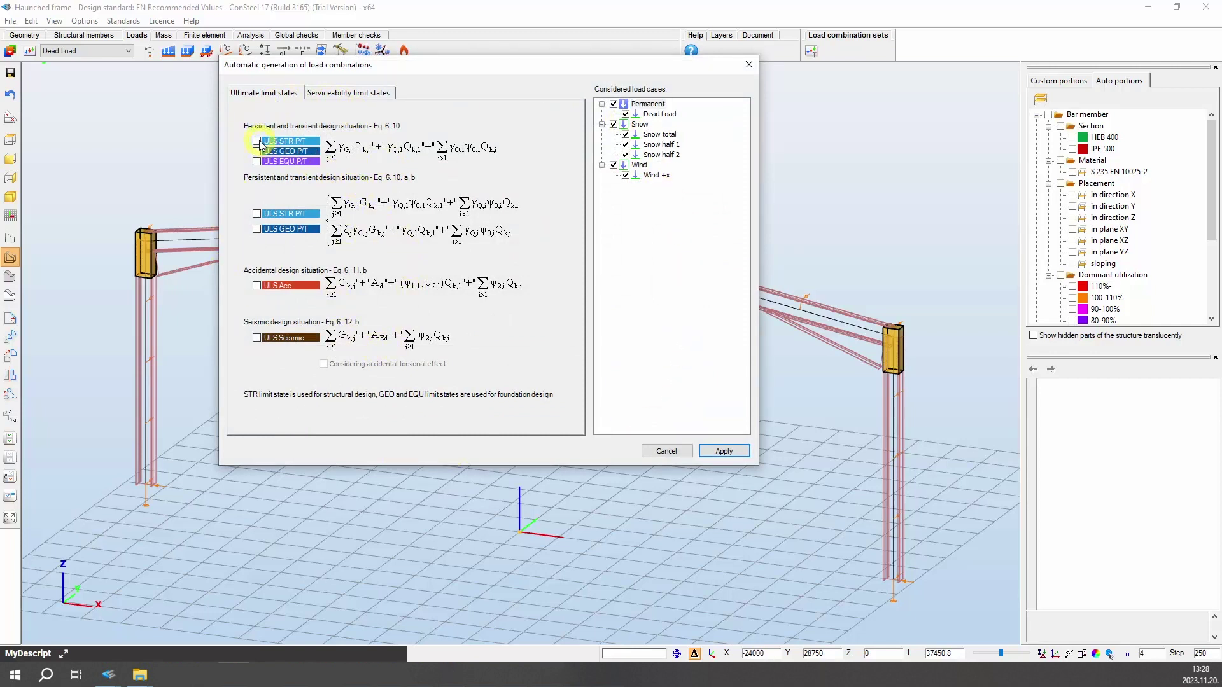
pyautogui.click(356, 94)
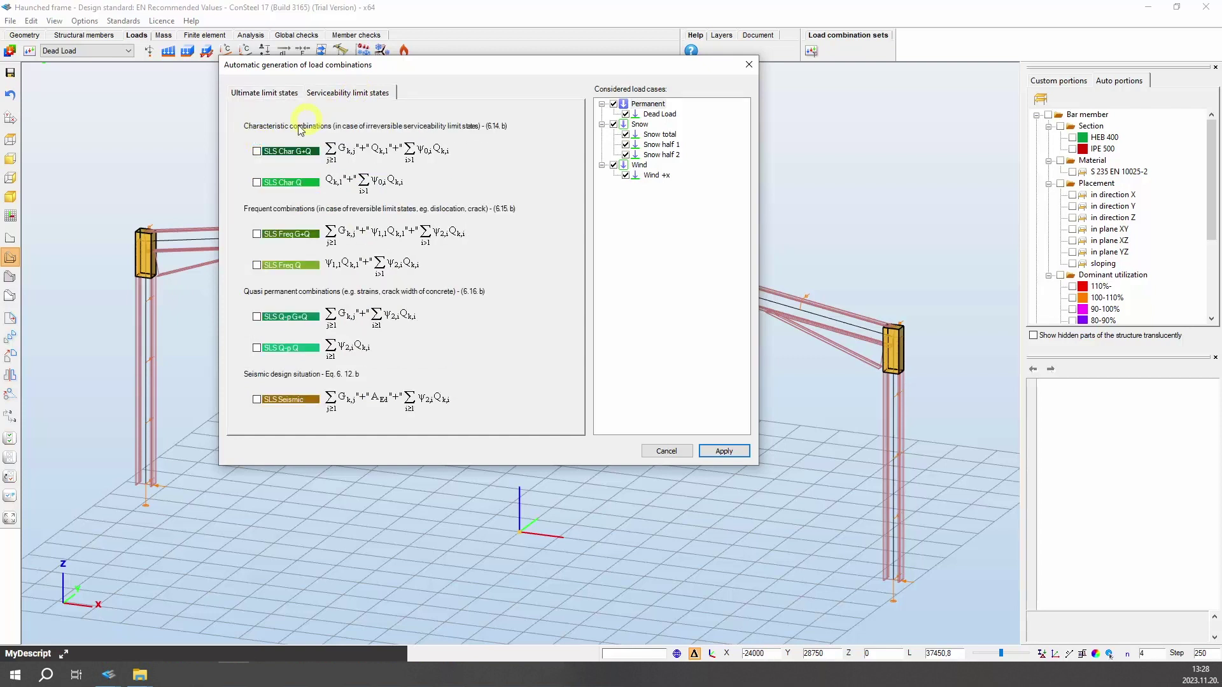
pyautogui.click(258, 152)
pyautogui.click(724, 451)
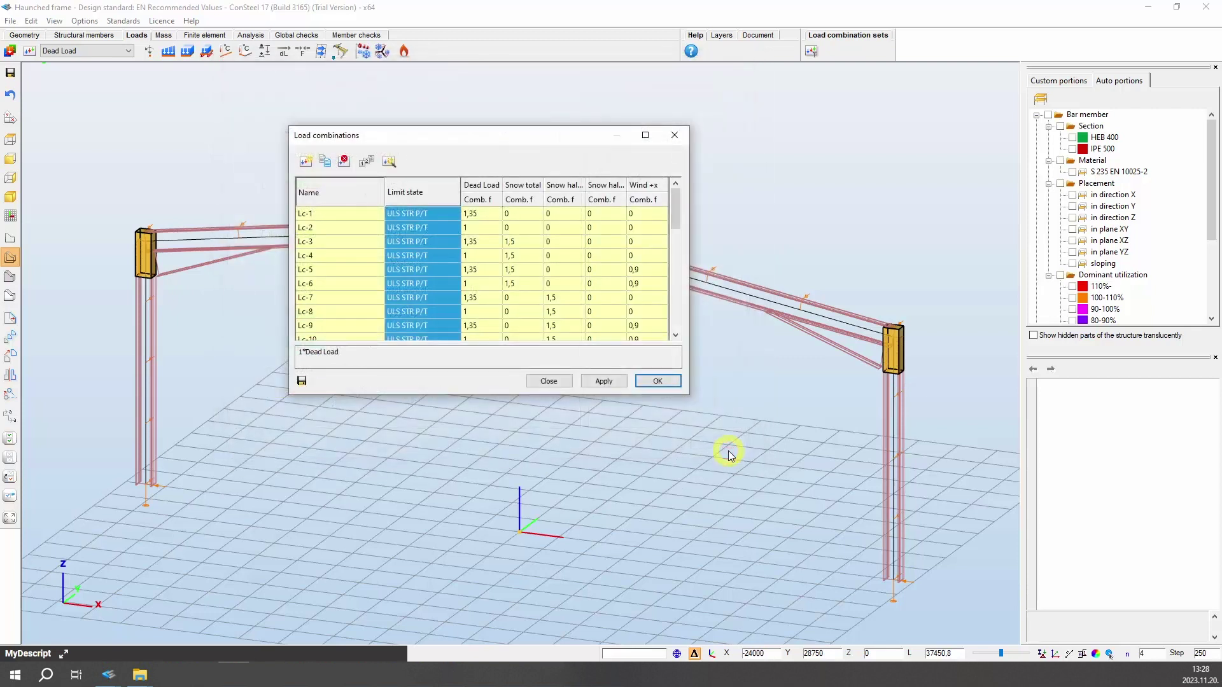
pyautogui.moveTo(675, 201); pyautogui.dragTo(675, 171)
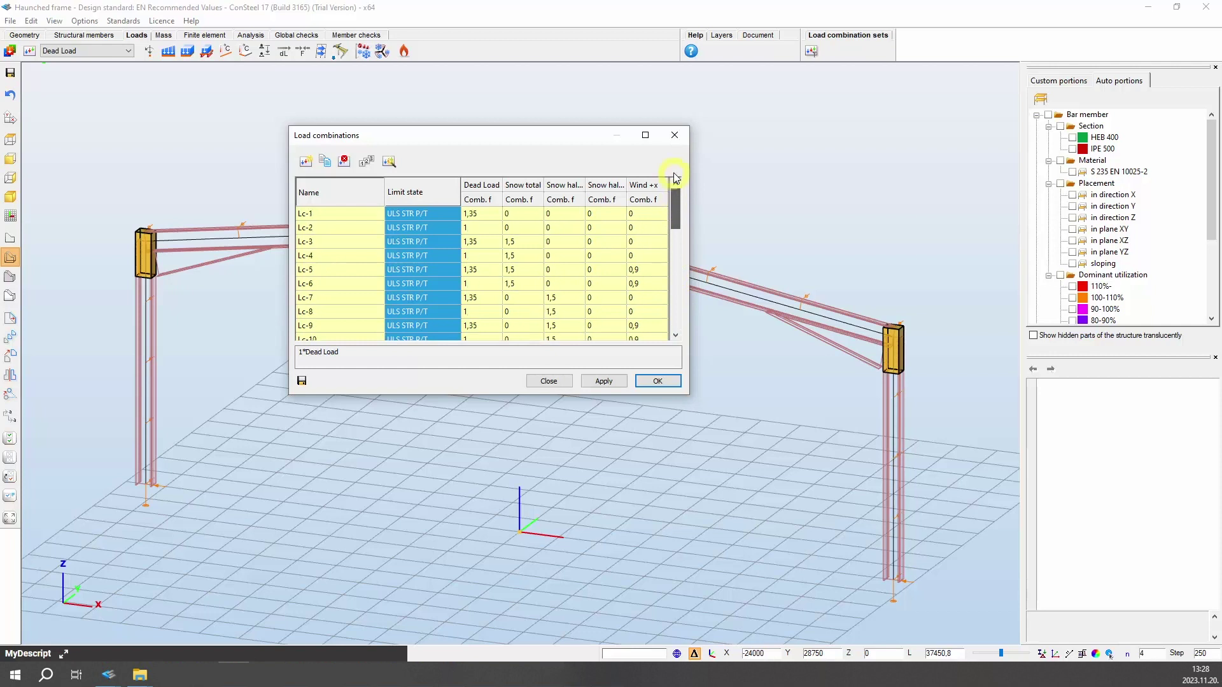
pyautogui.click(658, 382)
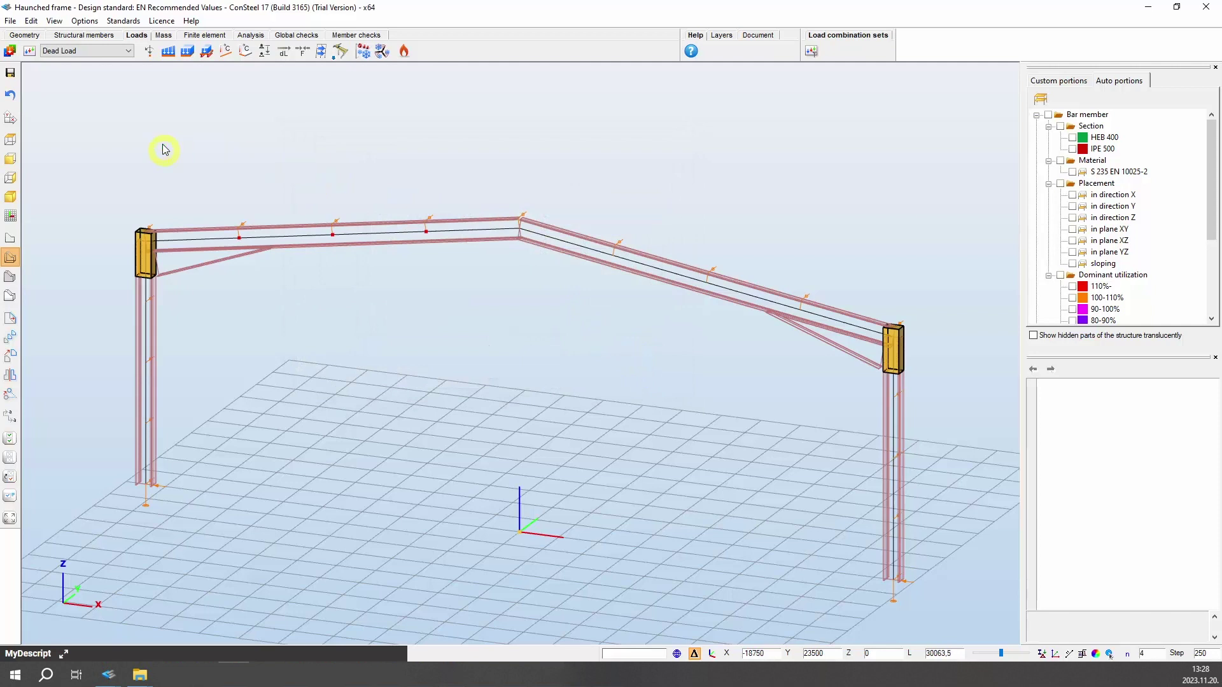
pyautogui.click(127, 51)
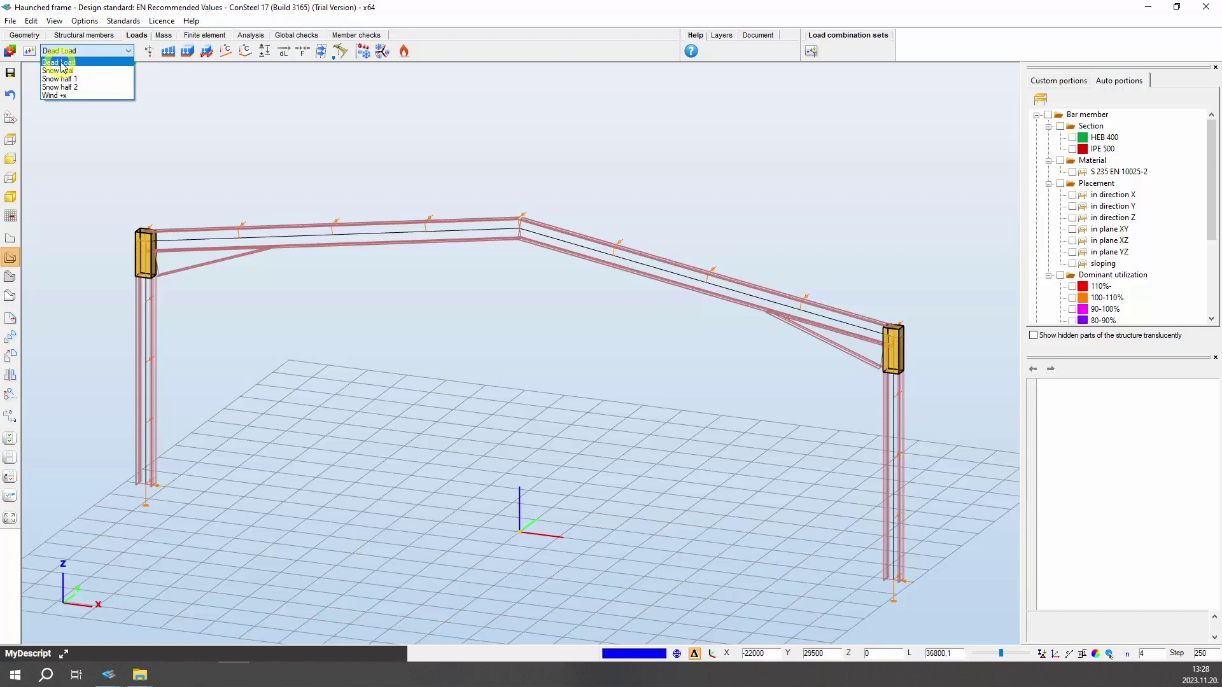
pyautogui.click(82, 63)
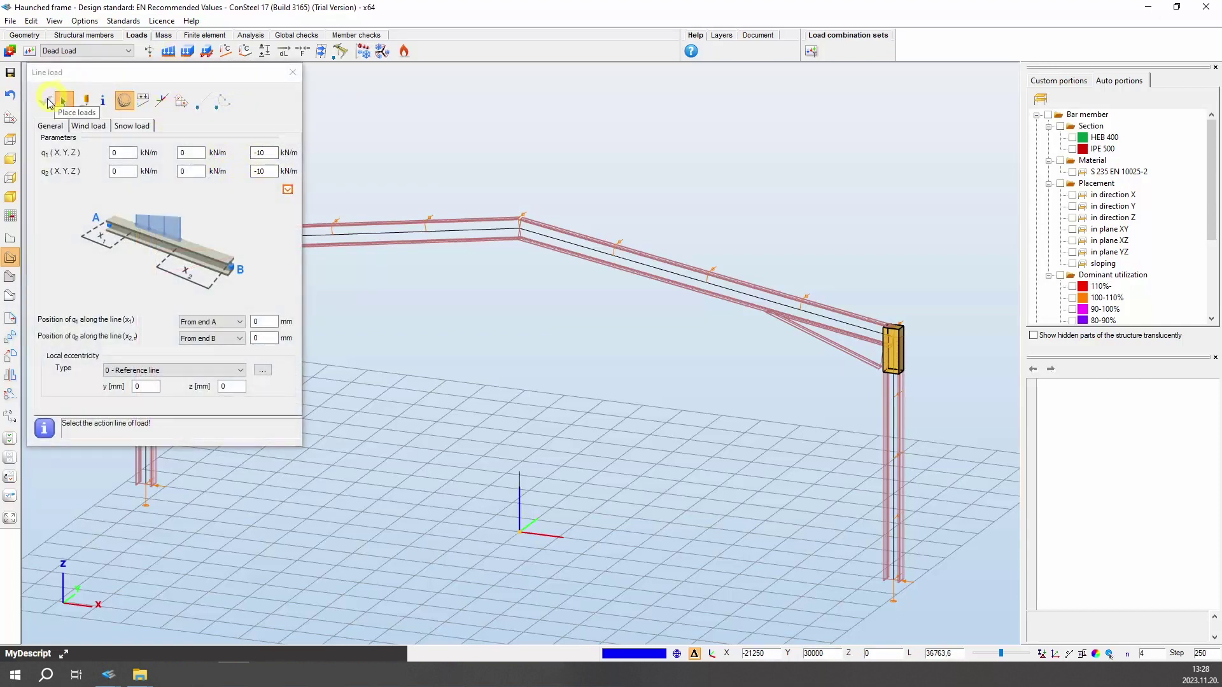
# Apply a global -8 kN/m Z line load to both left and right rafters
pyautogui.click(127, 110)
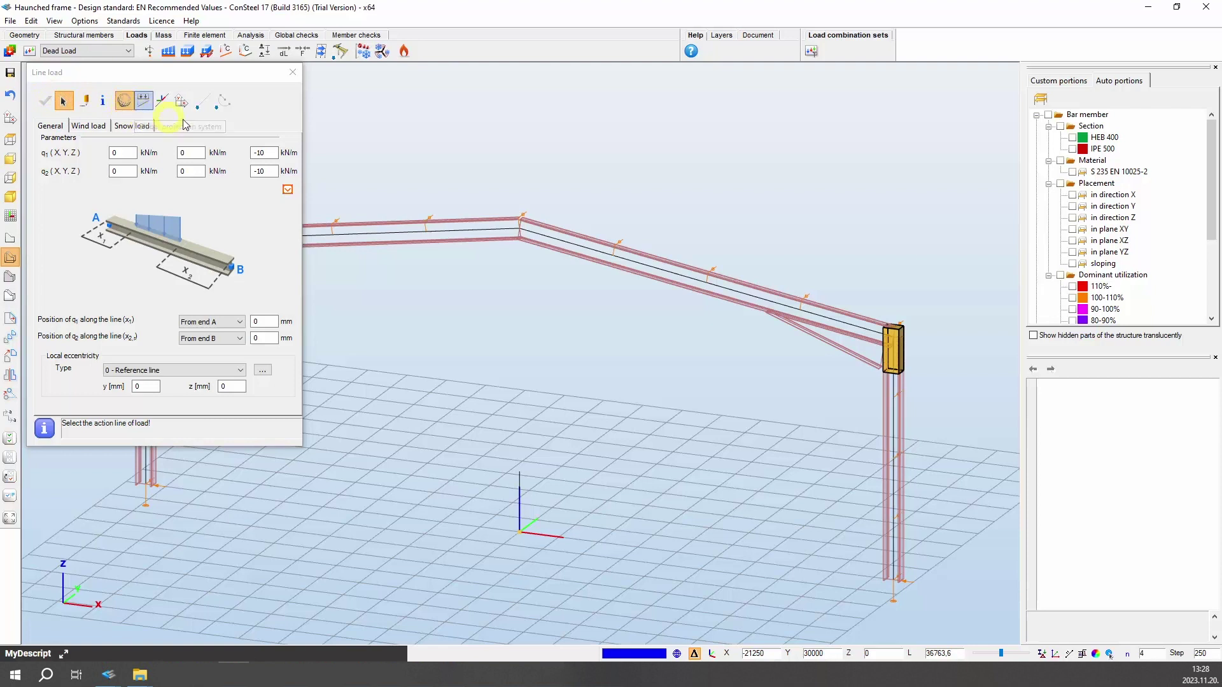
pyautogui.doubleClick(262, 156)
pyautogui.write('-')
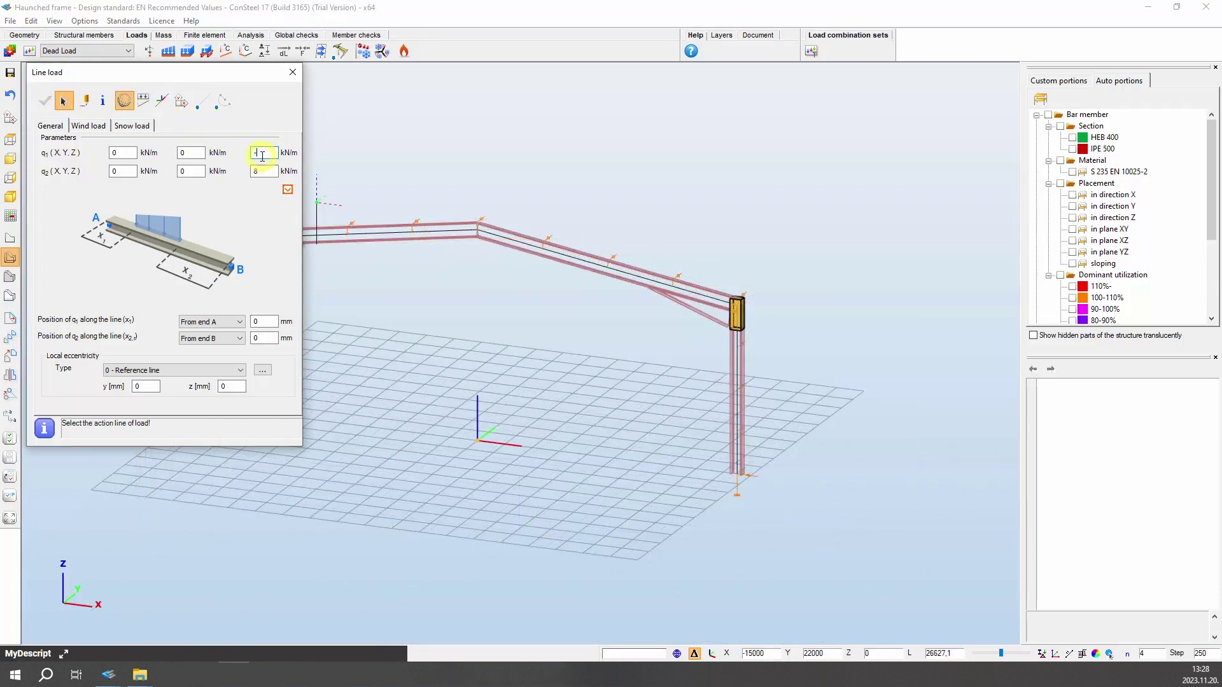
pyautogui.write('8')
pyautogui.doubleClick(261, 170)
pyautogui.write('-8')
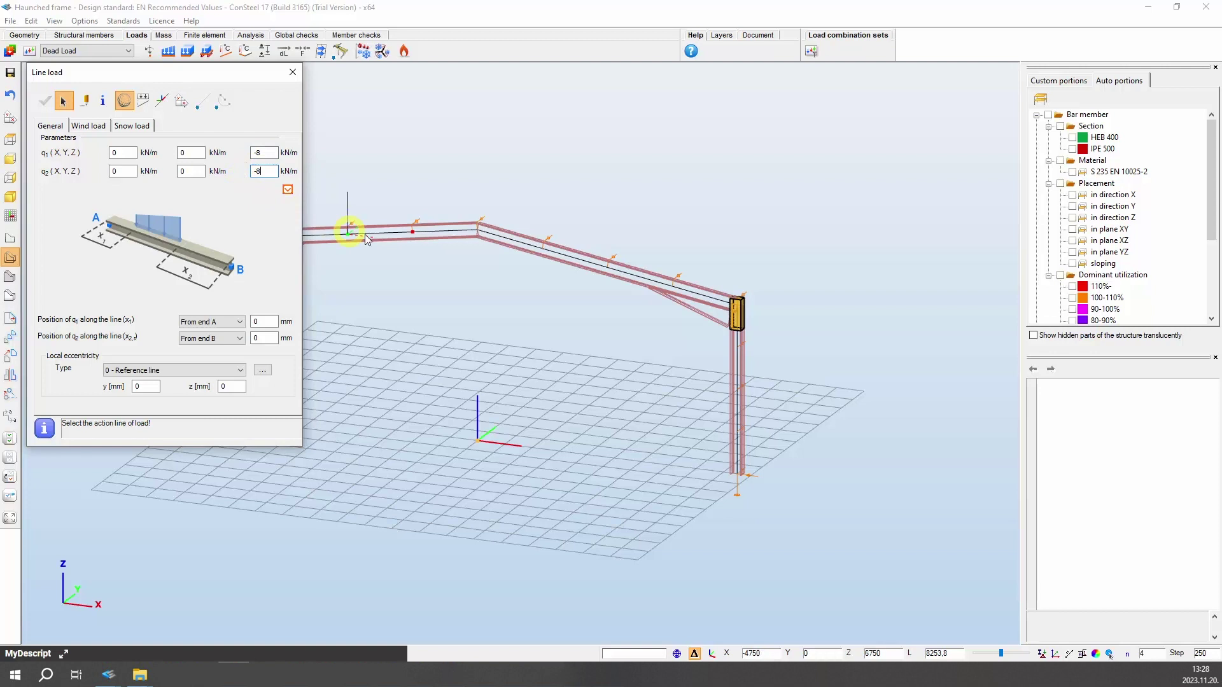
pyautogui.click(368, 231)
pyautogui.click(597, 267)
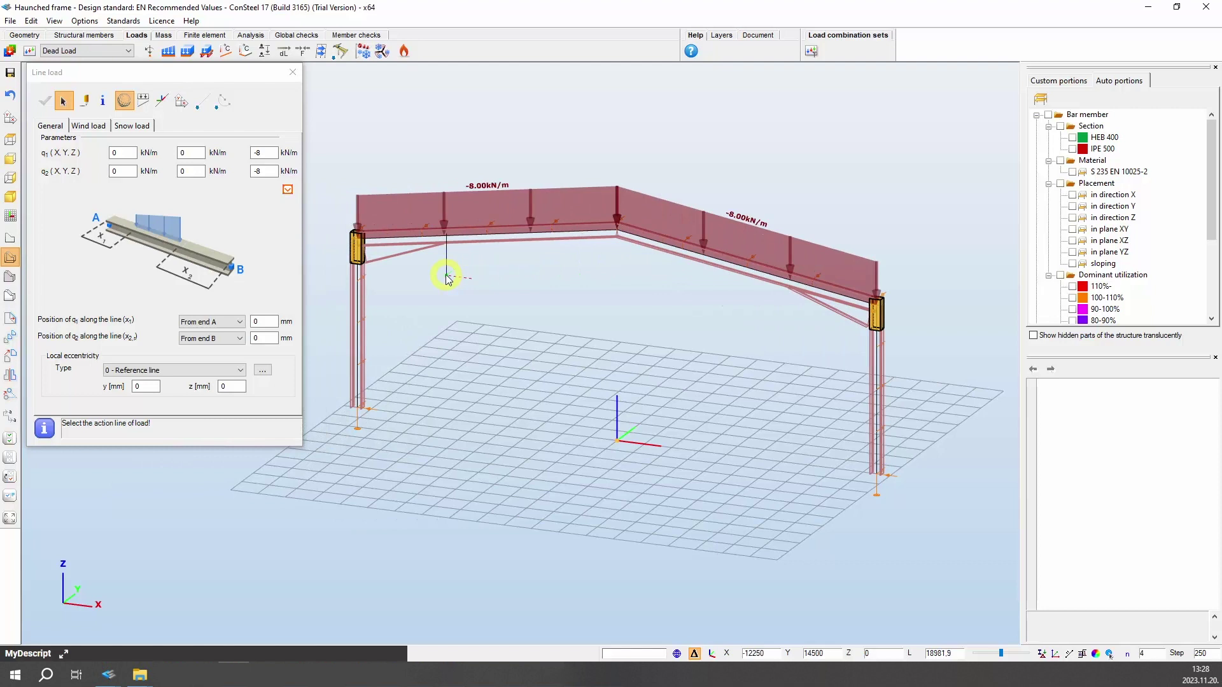
# In Snow total, apply a global -6 kN/m Z line load to both rafters
pyautogui.click(128, 51)
pyautogui.click(115, 74)
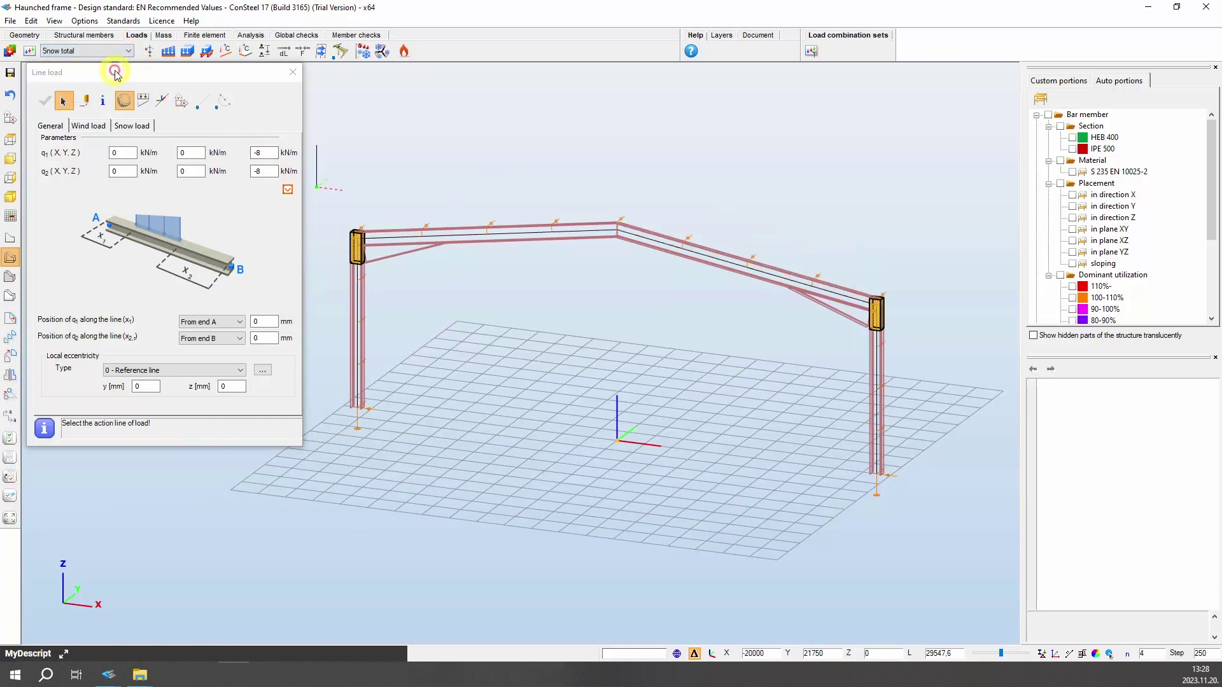
pyautogui.click(145, 109)
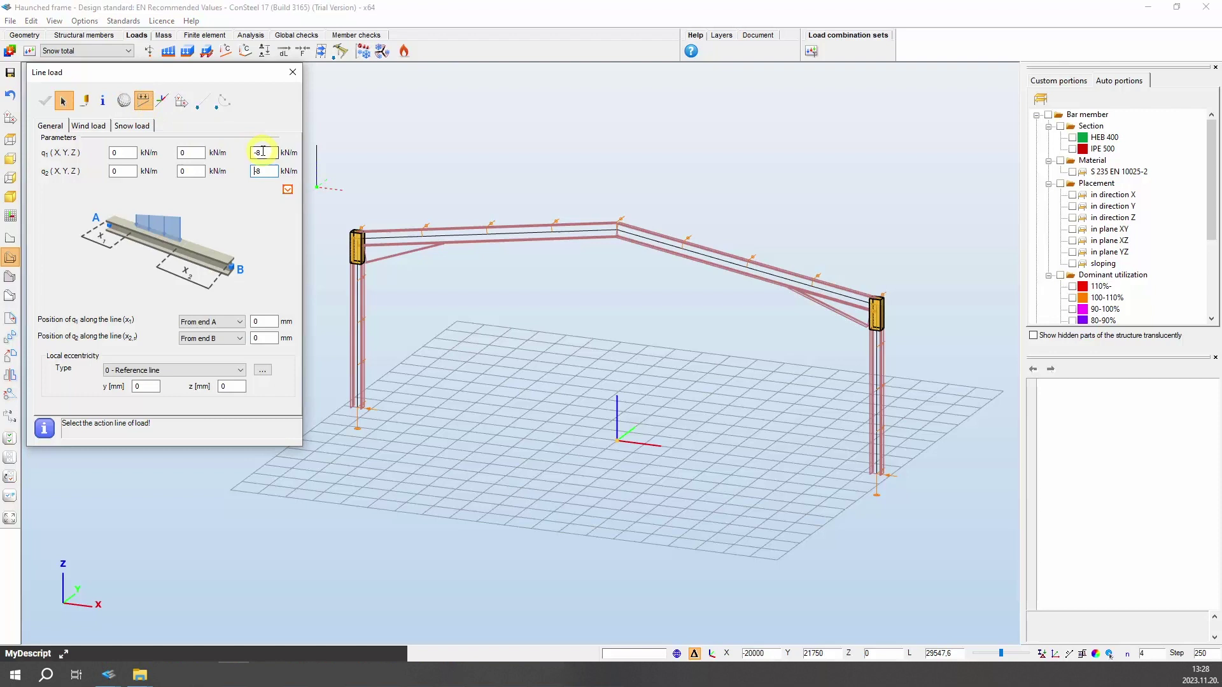
pyautogui.doubleClick(261, 152)
pyautogui.click(499, 229)
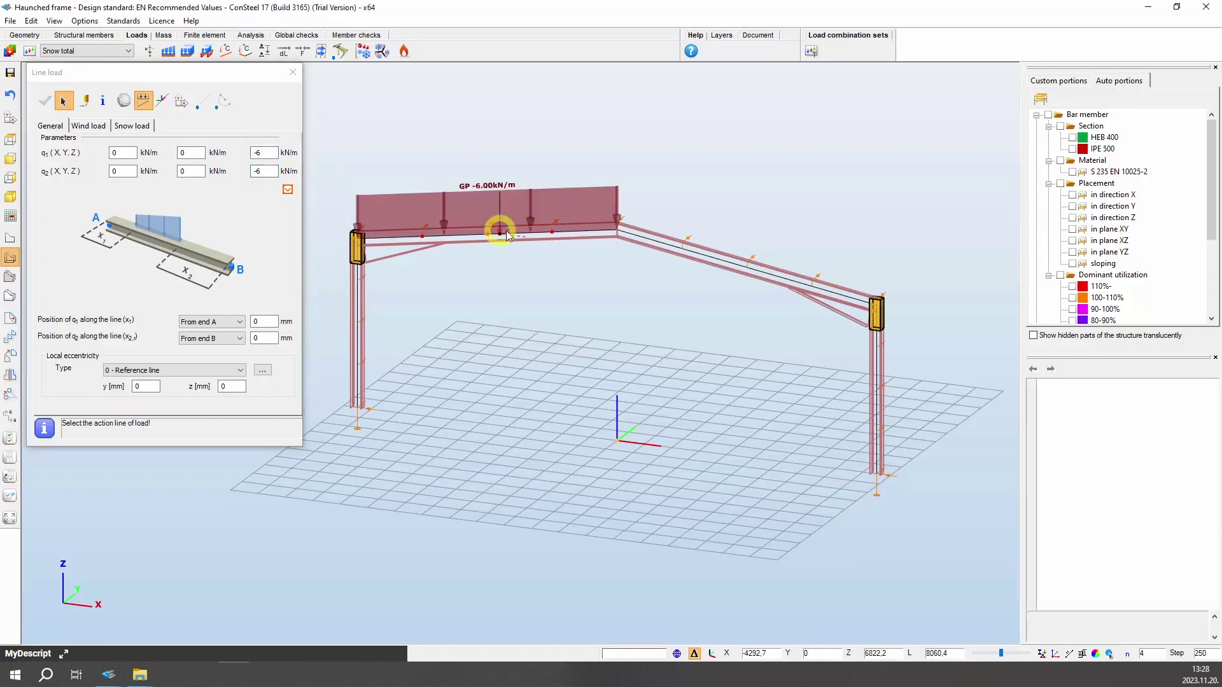
pyautogui.click(739, 263)
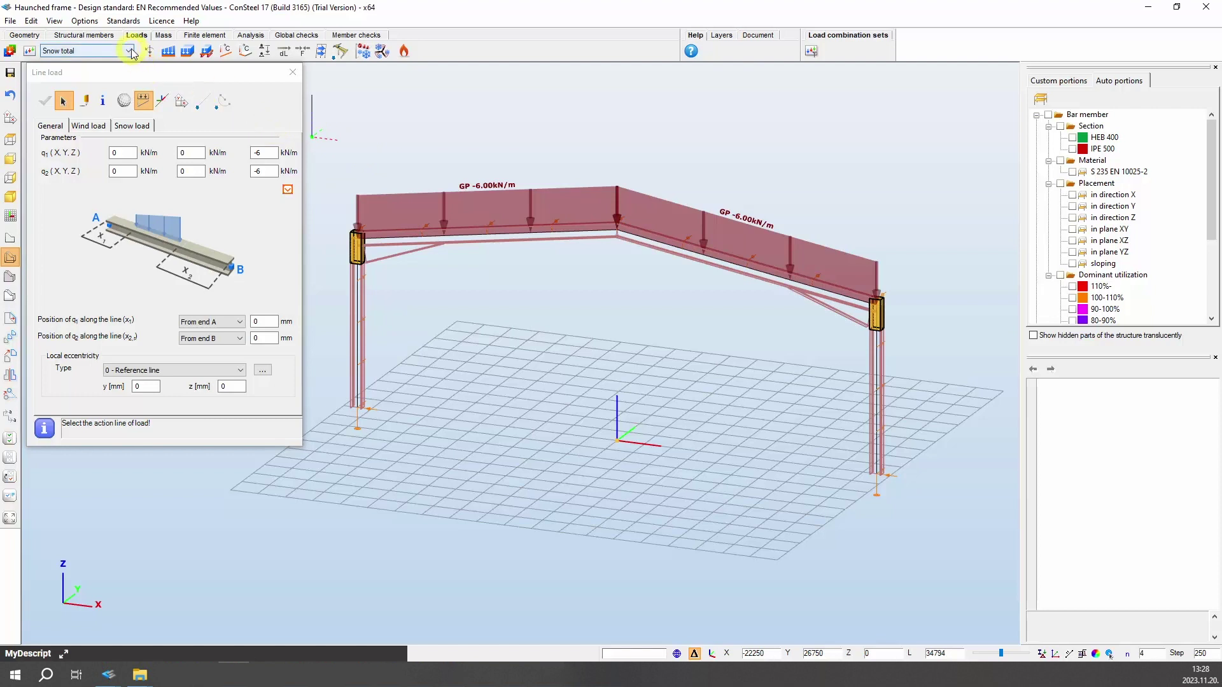
# In Snow half 1, load the left rafter with -6 kN/m and the right with -3 kN/m
pyautogui.click(127, 51)
pyautogui.click(115, 79)
pyautogui.click(499, 232)
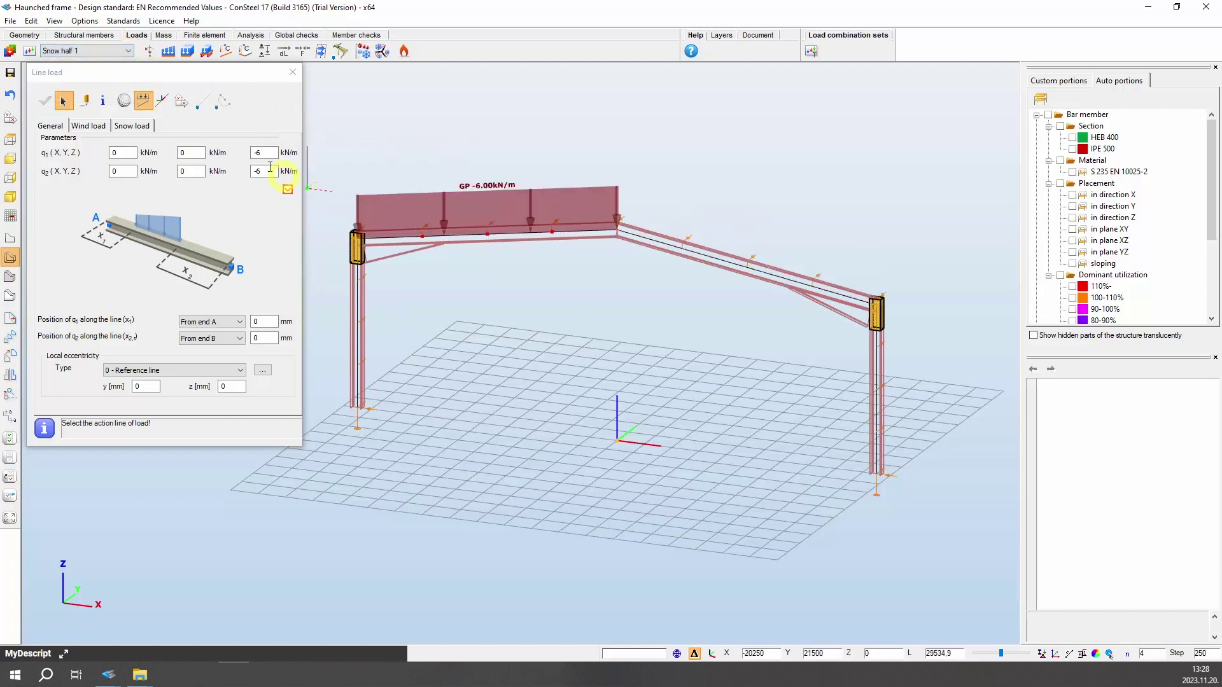
pyautogui.doubleClick(263, 153)
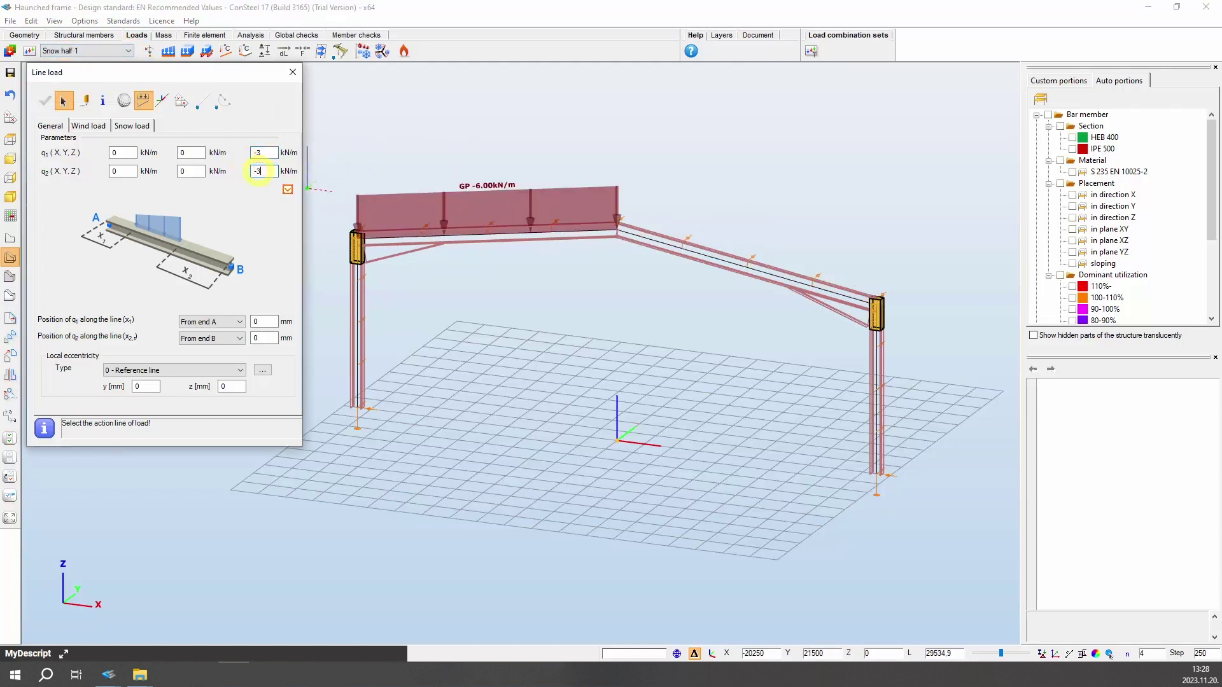
pyautogui.click(257, 172)
pyautogui.write('-3')
pyautogui.click(742, 264)
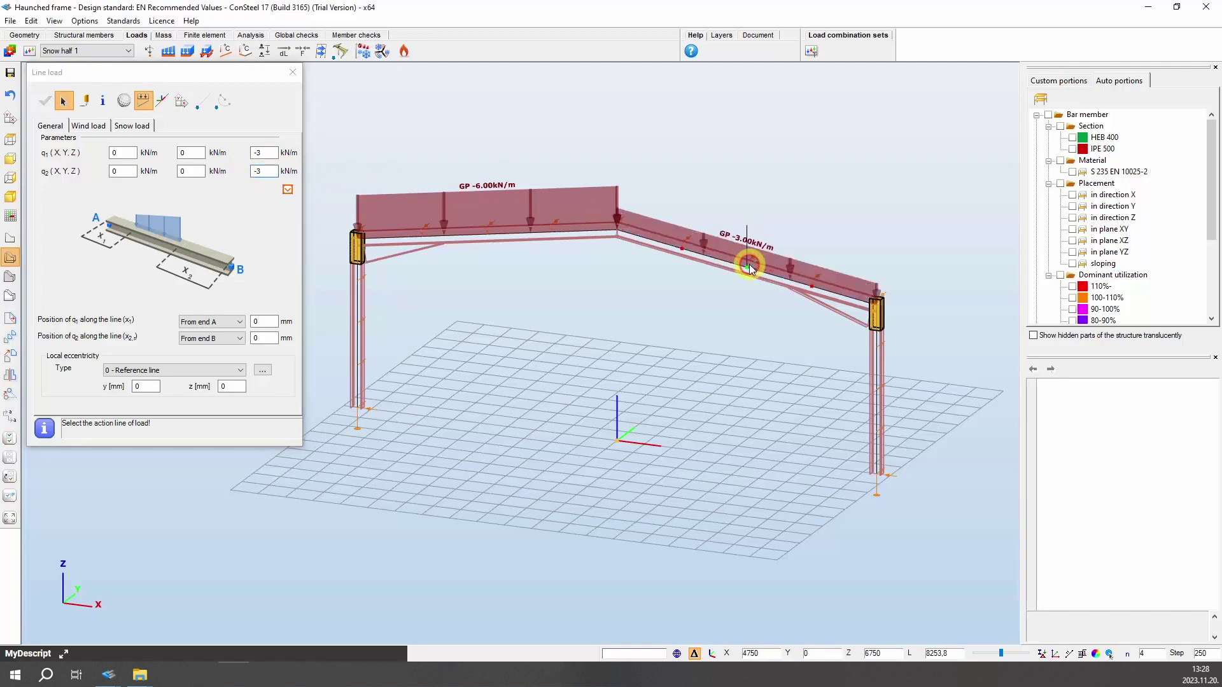
# In Snow half 2, load the left rafter with -3 kN/m and the right with -6 kN/m
pyautogui.click(127, 52)
pyautogui.click(115, 88)
pyautogui.click(408, 227)
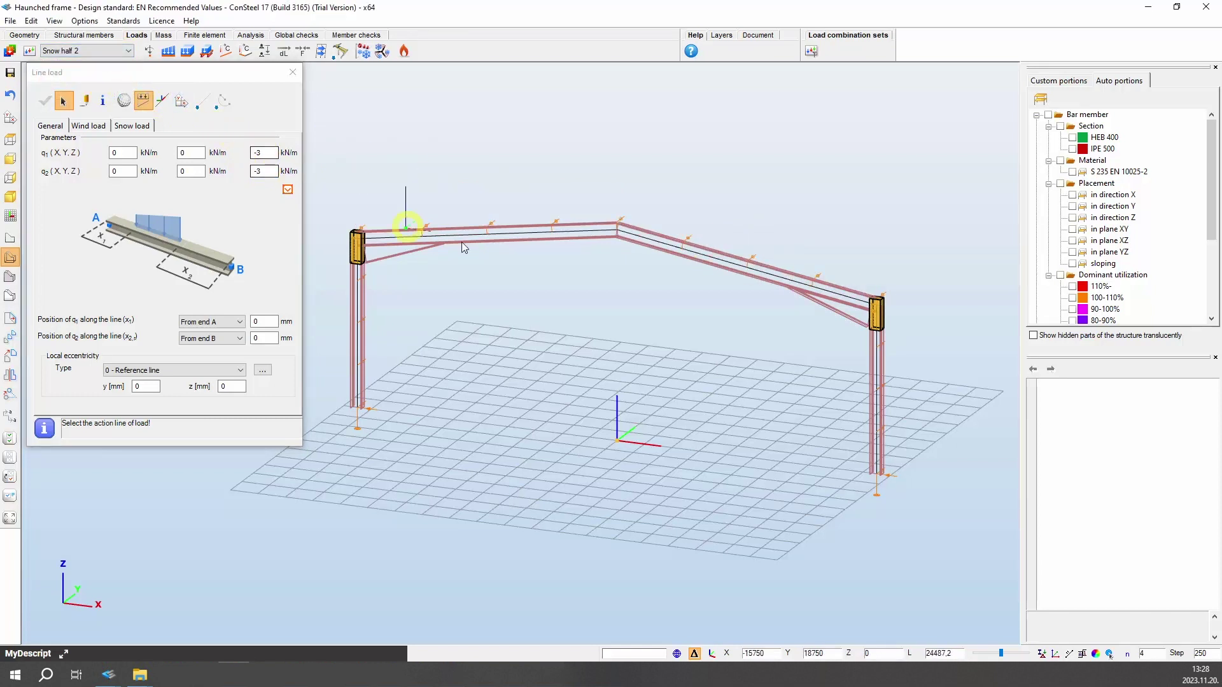
pyautogui.click(491, 232)
pyautogui.doubleClick(257, 154)
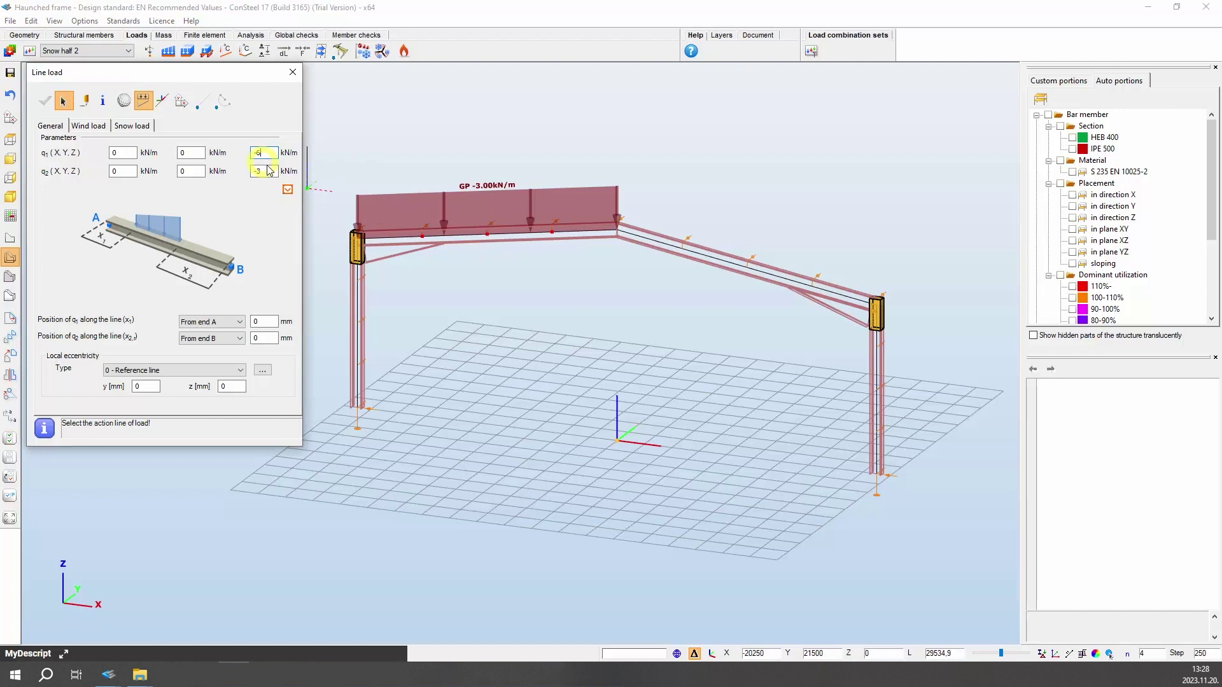
pyautogui.click(704, 259)
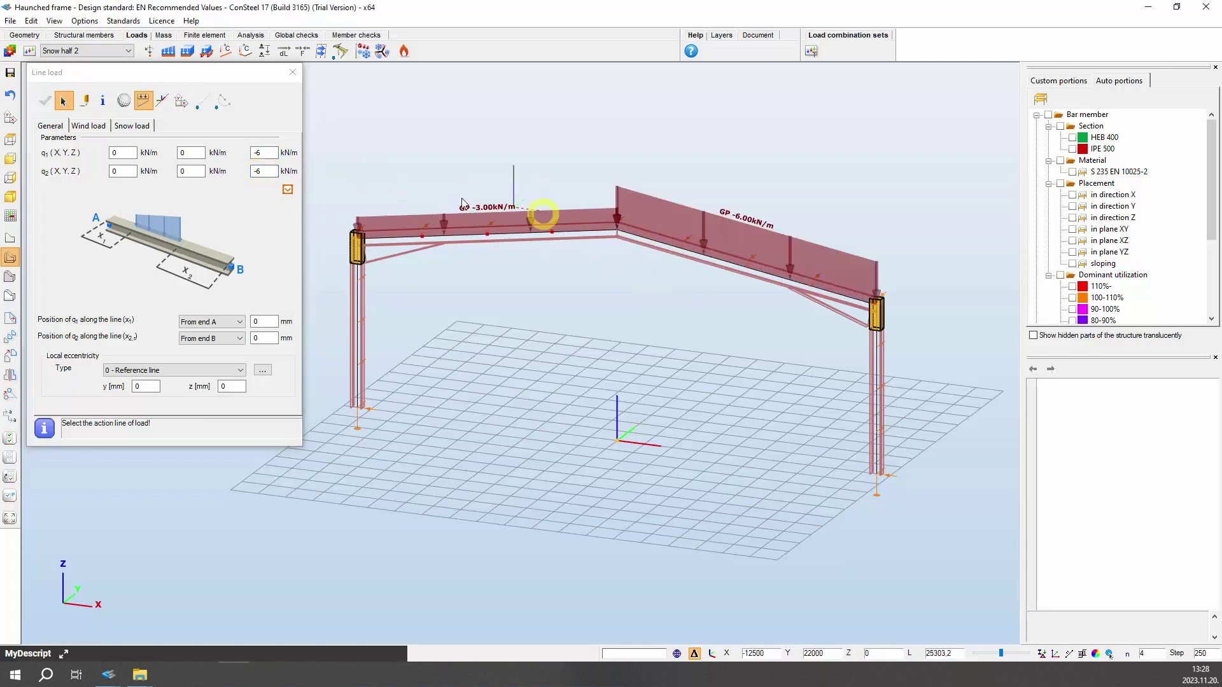
pyautogui.click(259, 153)
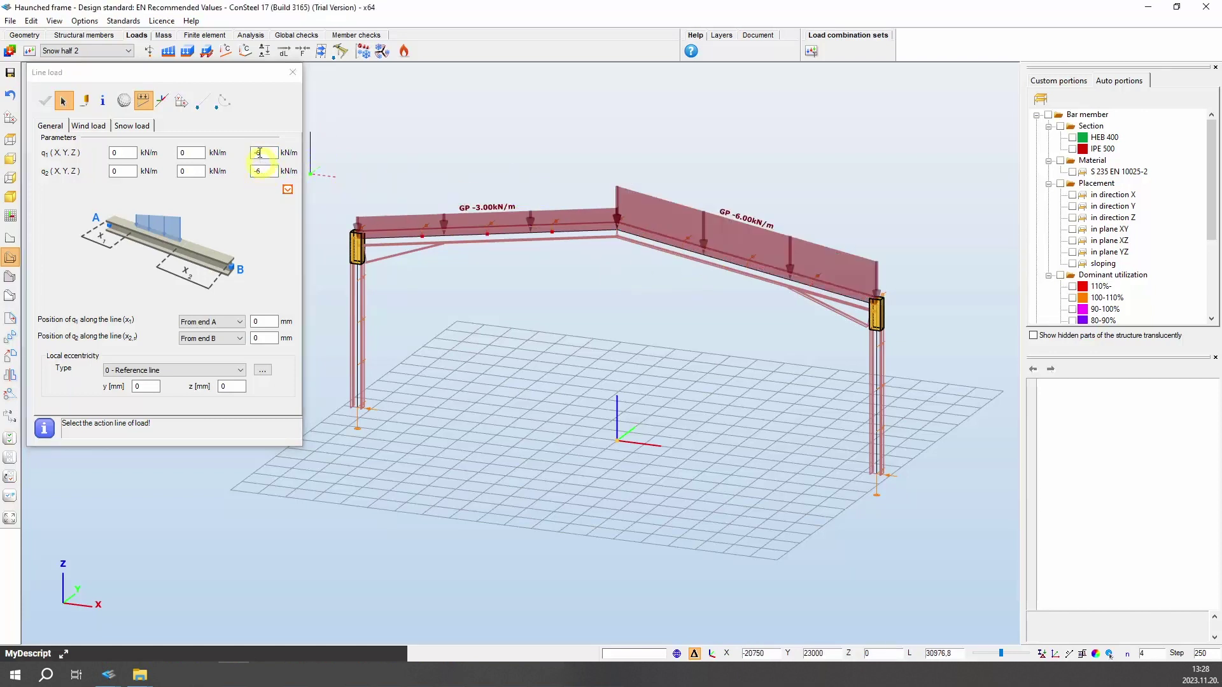
pyautogui.click(127, 51)
# Under Wind +x, apply a global 5 kN/m X line load to the left column, zeroing Z
pyautogui.click(93, 96)
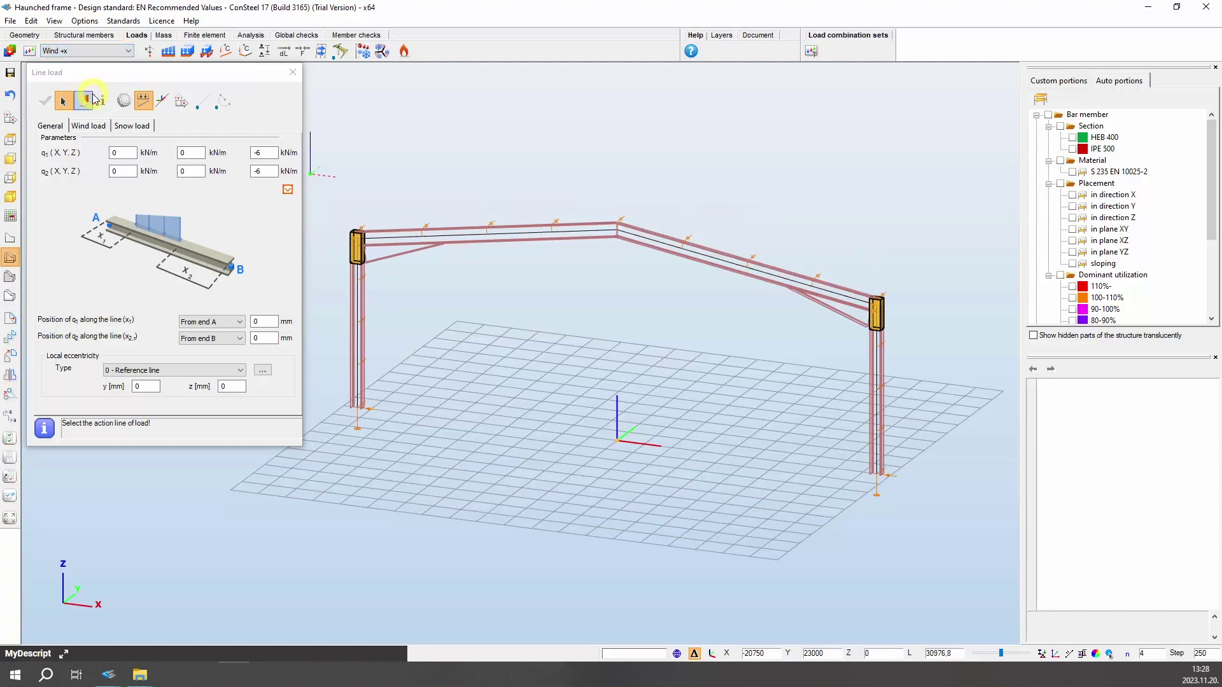
pyautogui.click(125, 102)
pyautogui.moveTo(271, 153); pyautogui.dragTo(239, 157)
pyautogui.write('0')
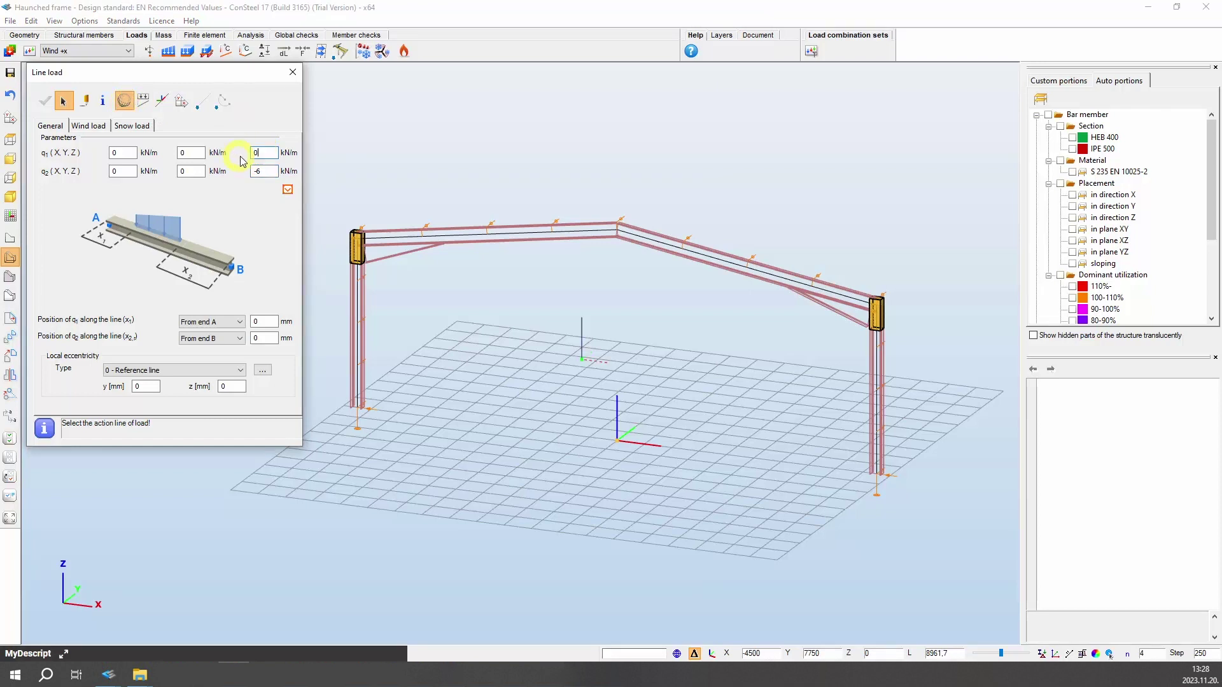
pyautogui.doubleClick(261, 171)
pyautogui.write('0')
pyautogui.doubleClick(123, 153)
pyautogui.write('5')
pyautogui.click(119, 172)
pyautogui.press('BackSpace')
pyautogui.write('5')
pyautogui.click(355, 319)
# Apply a 3 kN/m load to the right column and switch to member local coordinates
pyautogui.moveTo(119, 153); pyautogui.dragTo(103, 158)
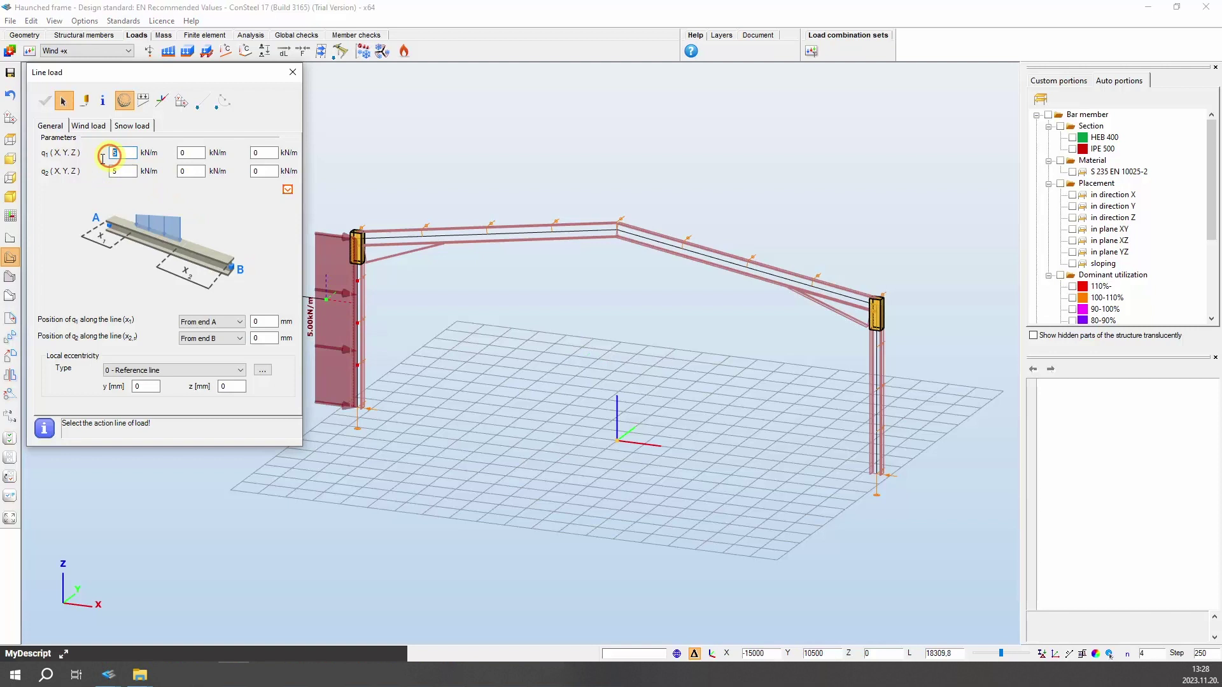
pyautogui.click(879, 395)
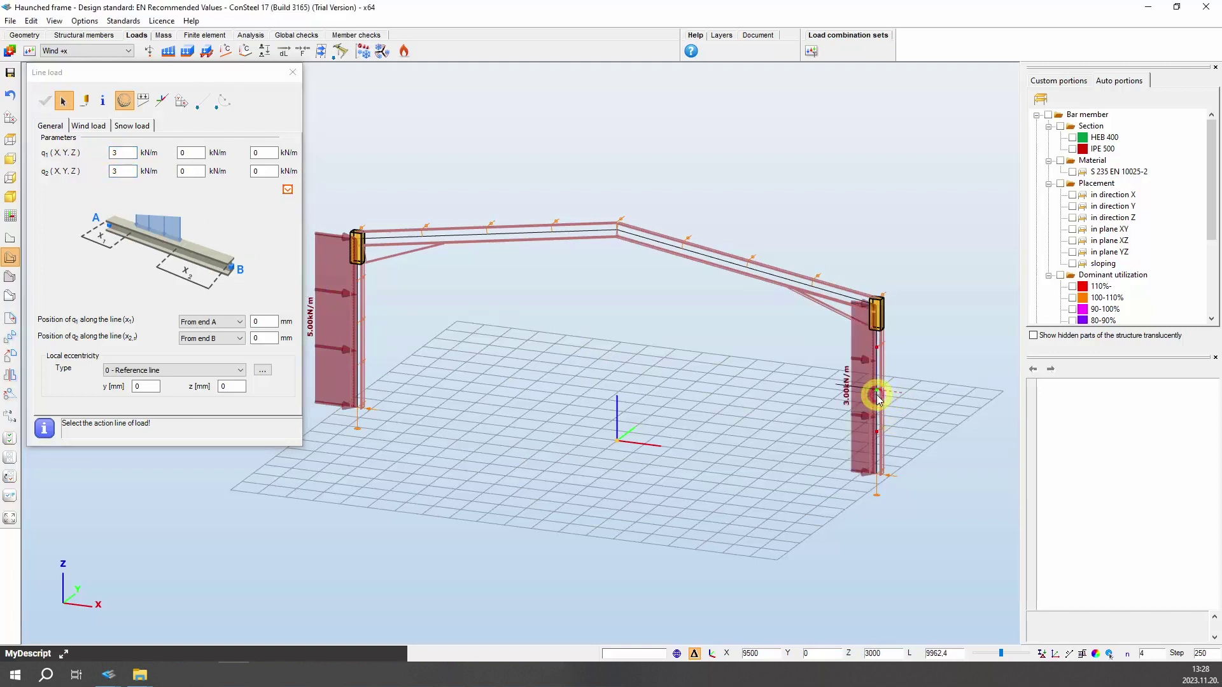
pyautogui.click(162, 100)
pyautogui.moveTo(118, 154); pyautogui.dragTo(102, 173)
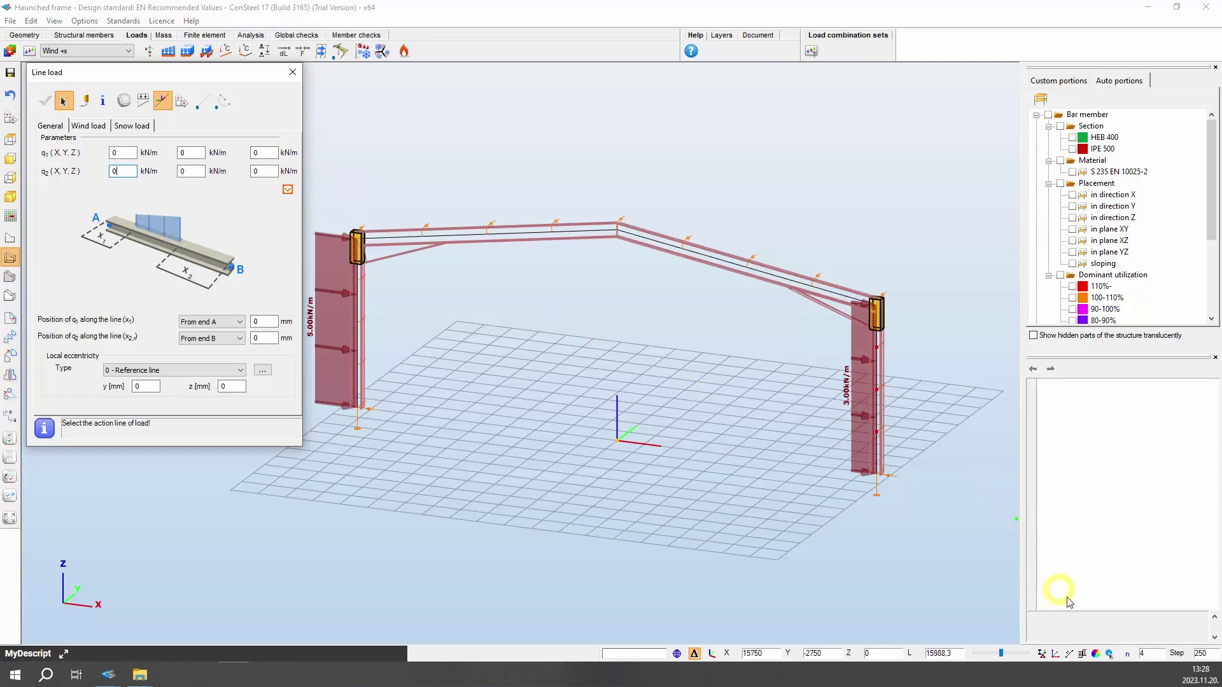
# With a 1250 mm snap step, draw a -6 kN/m wind load from the column top along the left rafter
pyautogui.click(1126, 653)
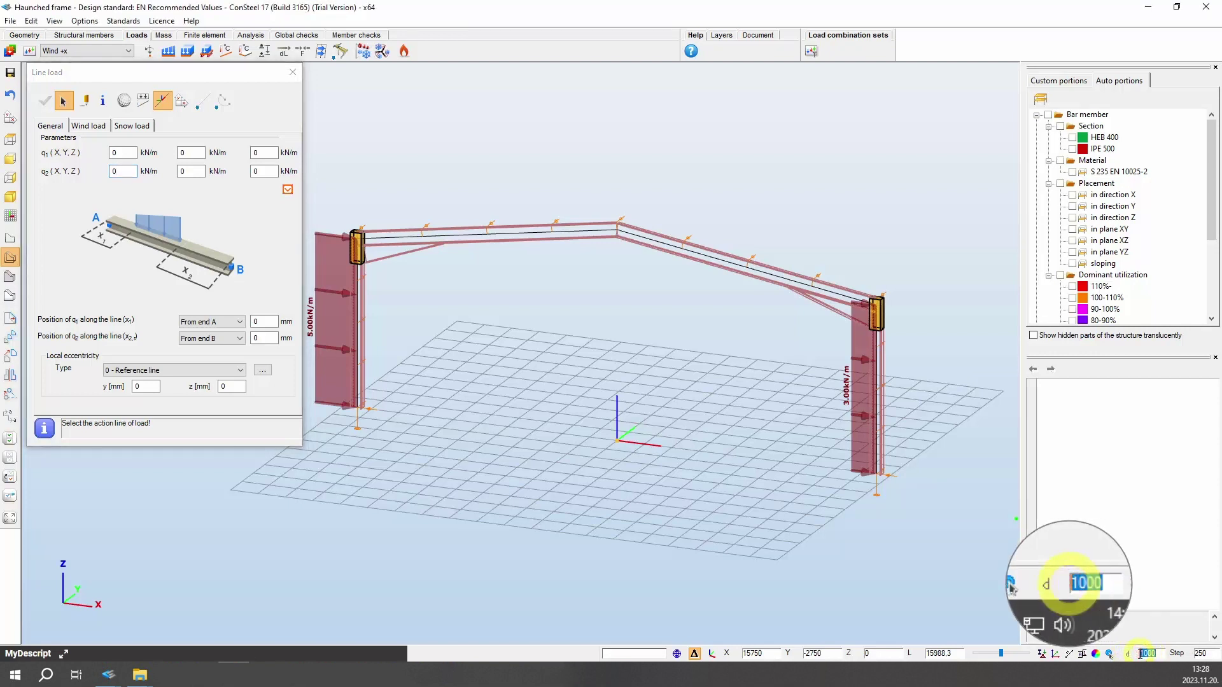
pyautogui.write('125')
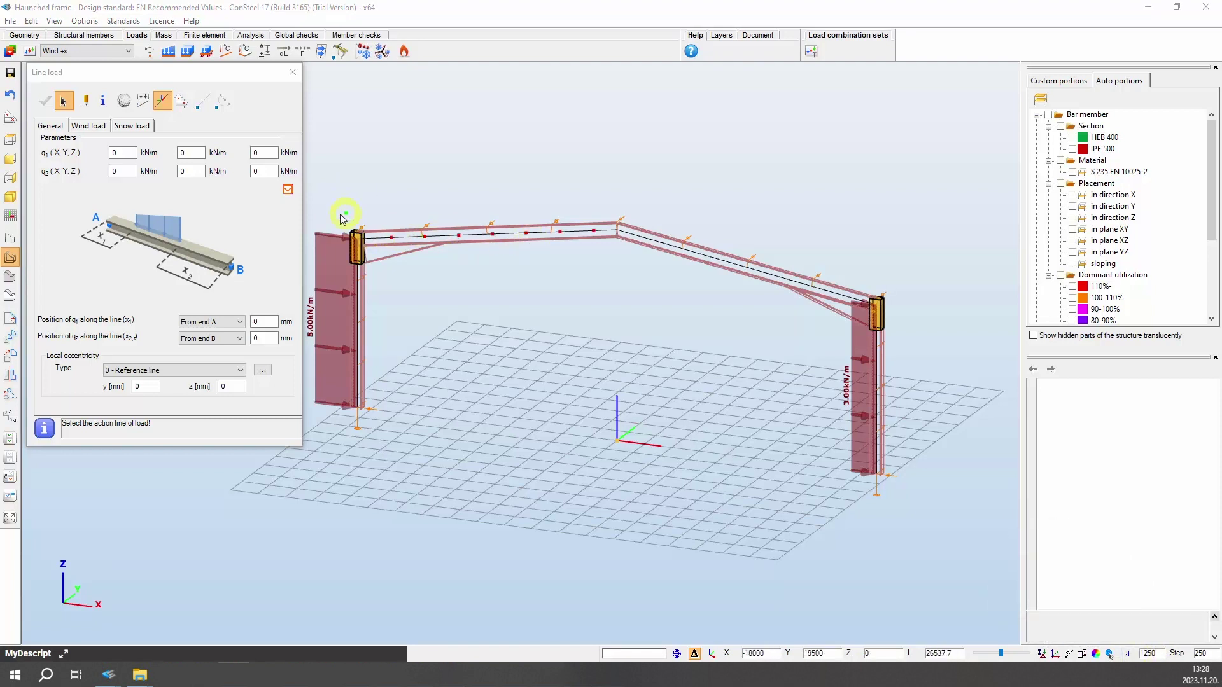
pyautogui.scroll(3, 344, 220)
pyautogui.scroll(2, 414, 292)
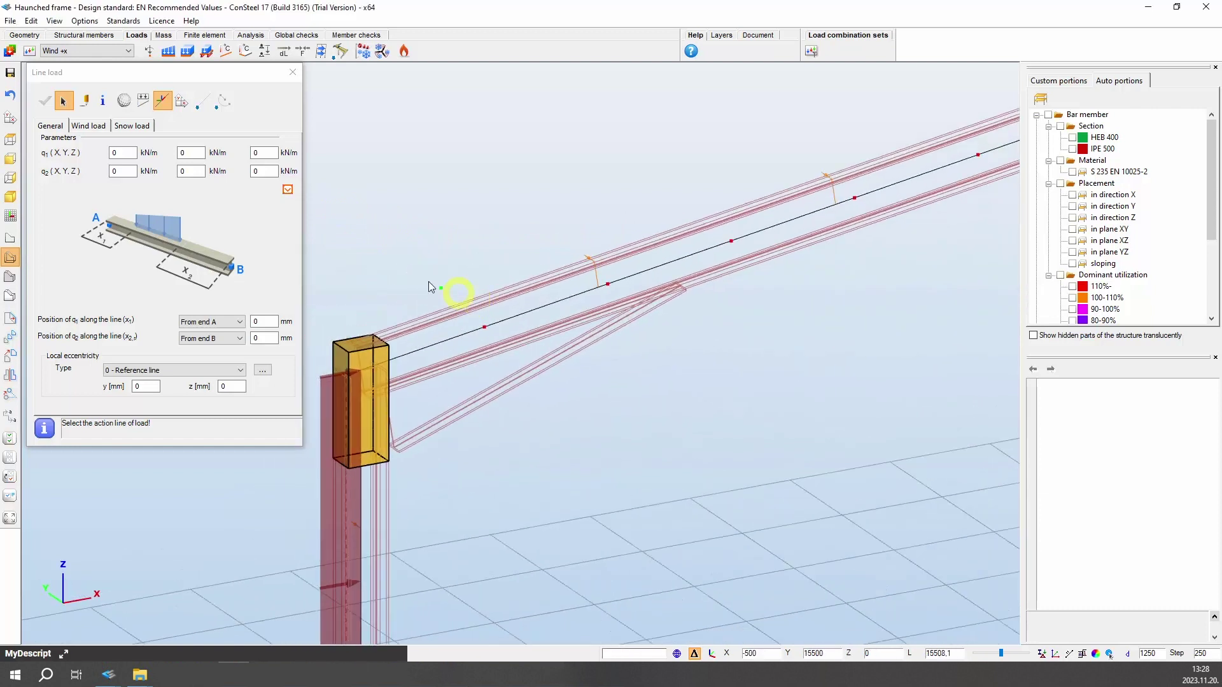
pyautogui.click(84, 102)
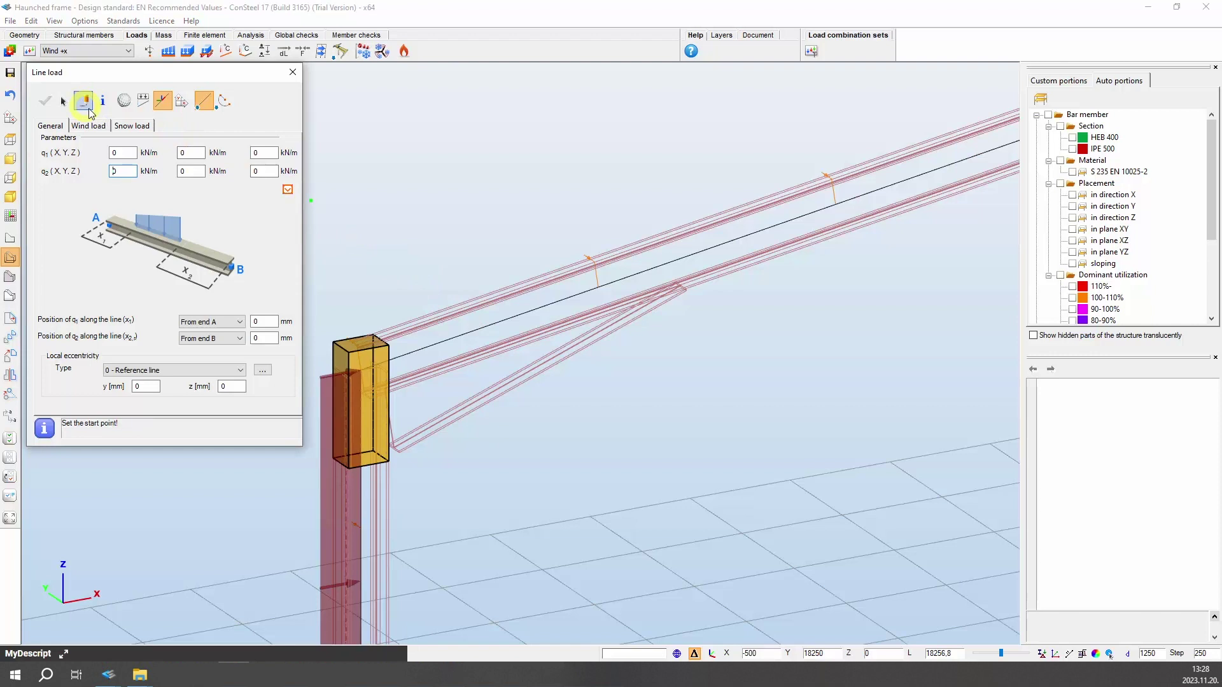
pyautogui.click(257, 153)
pyautogui.doubleClick(254, 153)
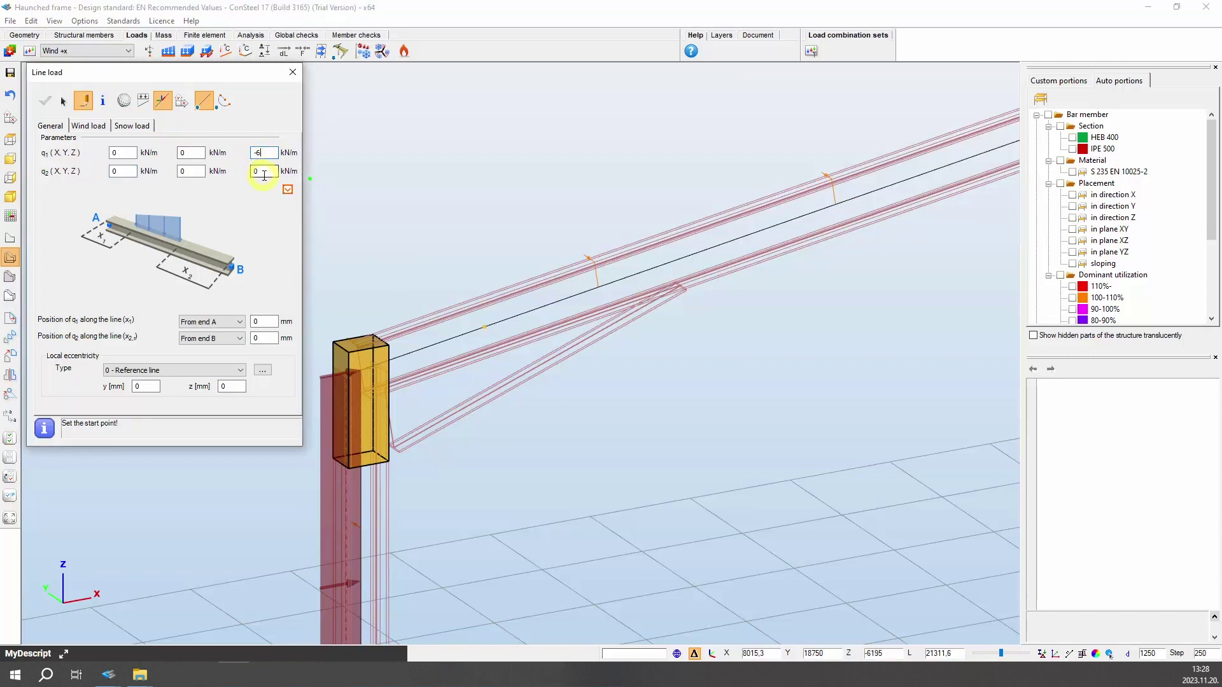
pyautogui.moveTo(264, 175); pyautogui.dragTo(244, 175)
pyautogui.click(360, 371)
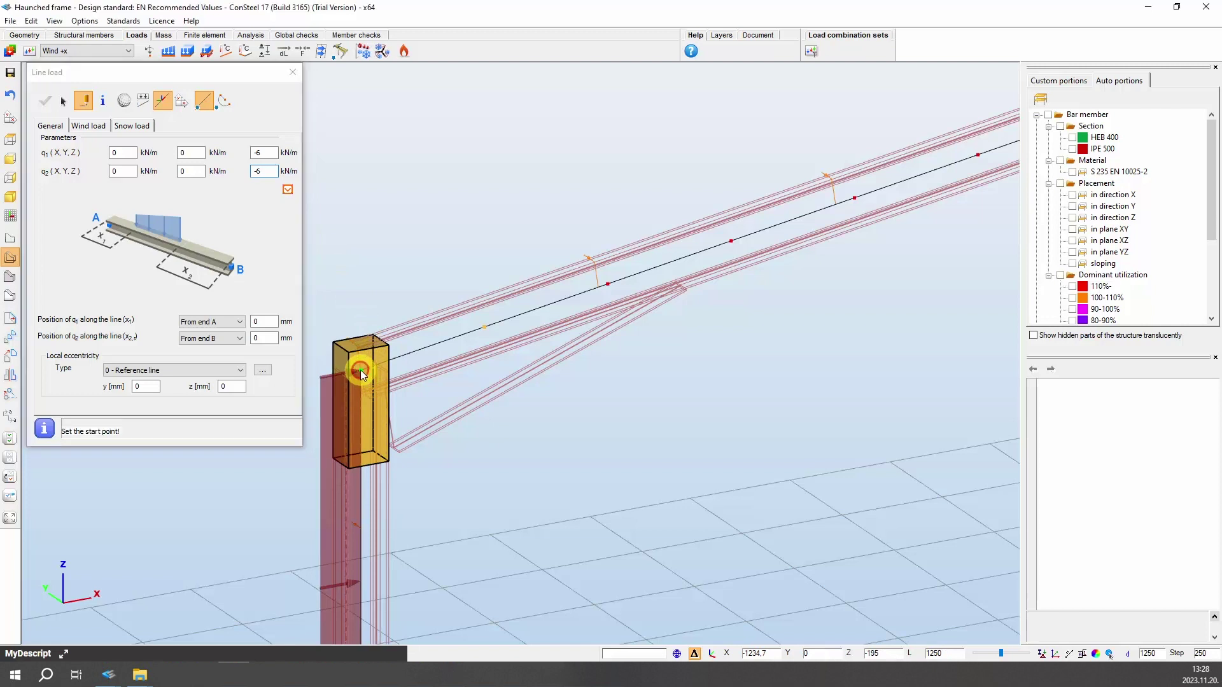
pyautogui.click(485, 328)
pyautogui.scroll(-5, 485, 328)
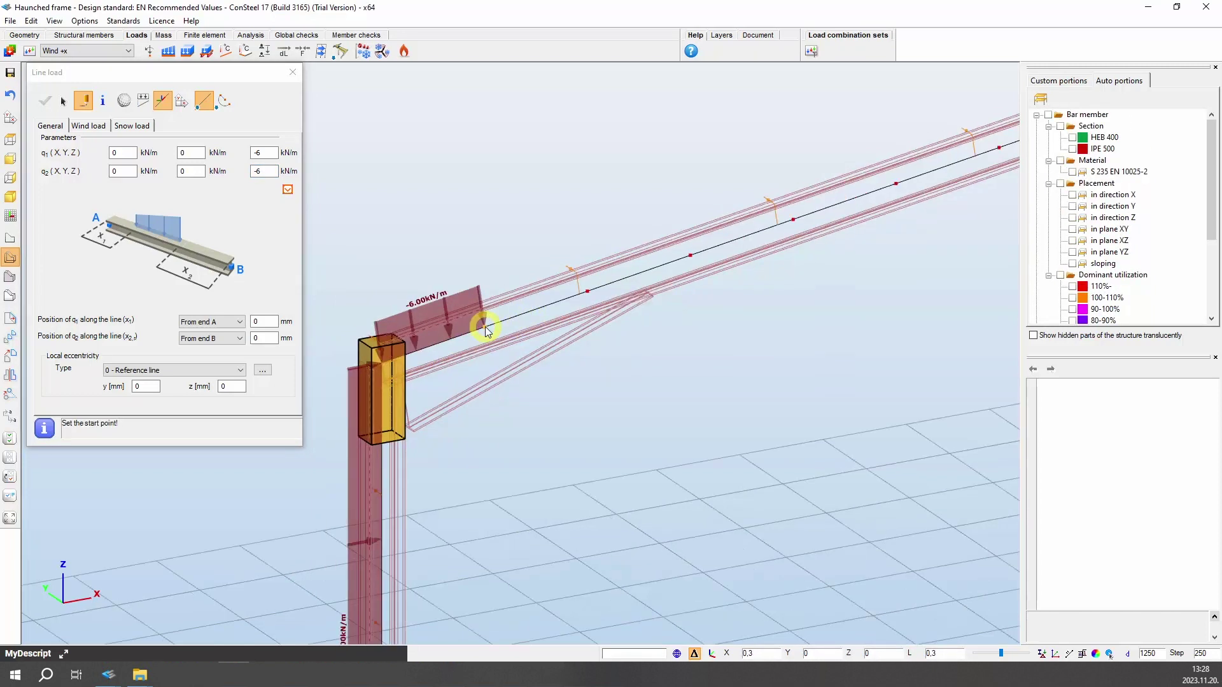
# Draw a -2 kN/m load on the left rafter from the 1250 mm point to the ridge
pyautogui.click(251, 157)
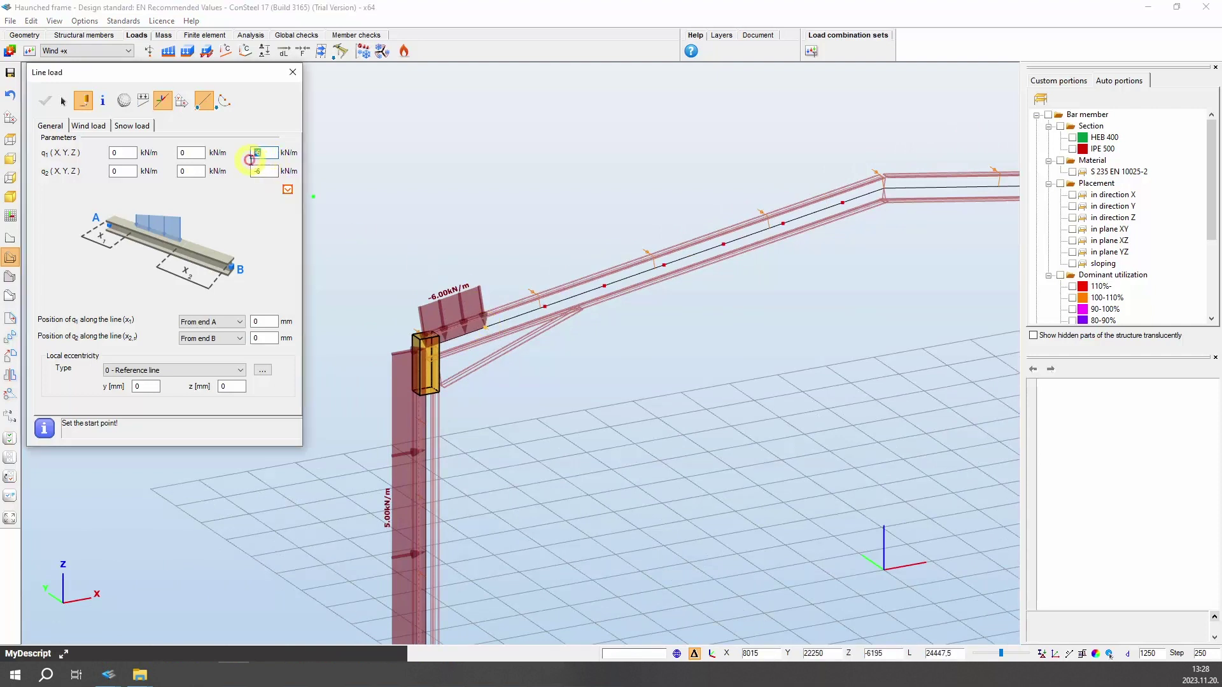
pyautogui.write('-2')
pyautogui.click(251, 172)
pyautogui.write('-2')
pyautogui.click(484, 325)
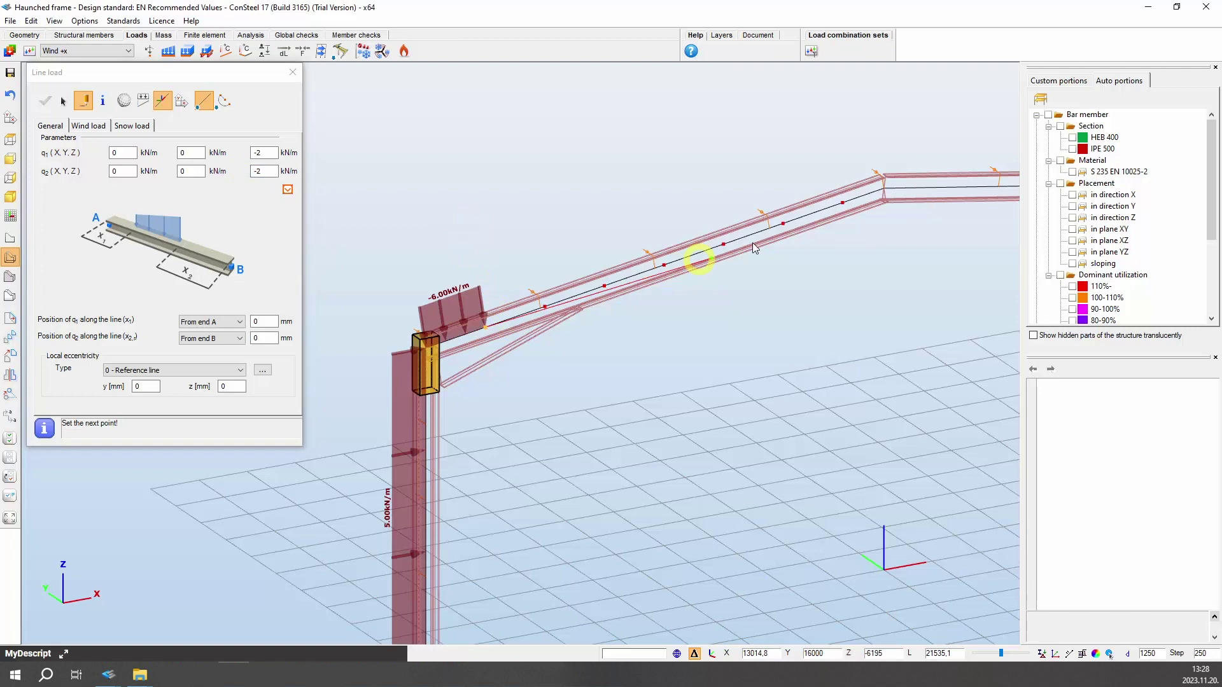
pyautogui.click(882, 189)
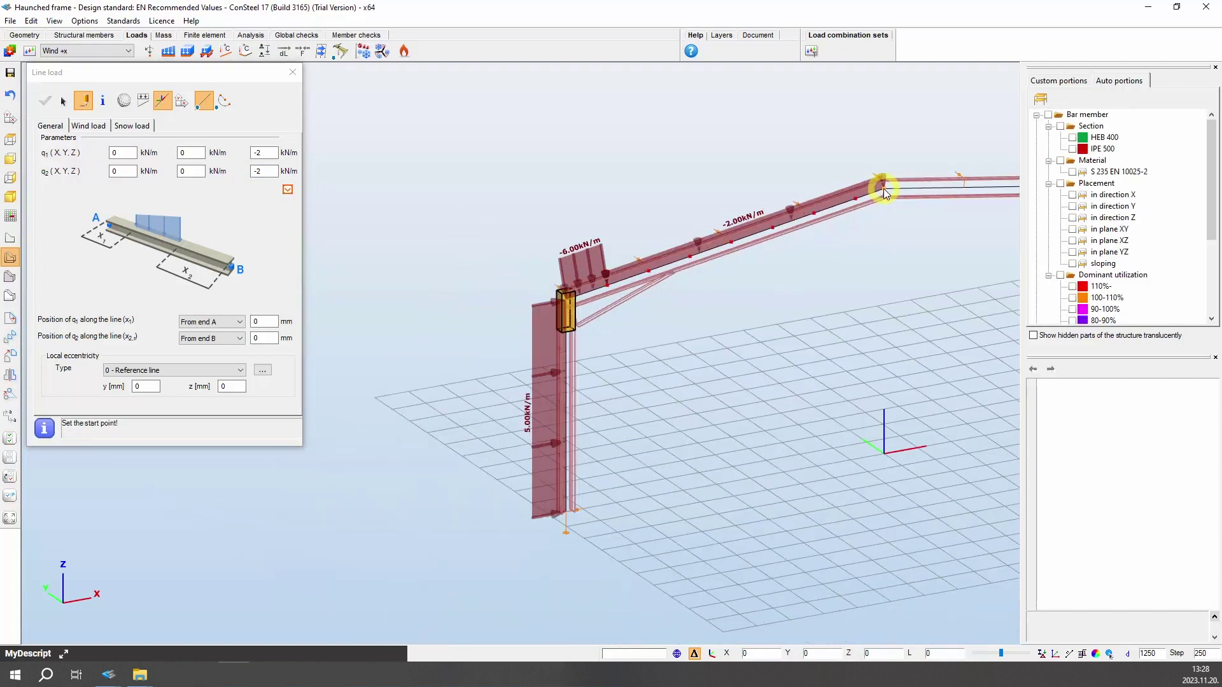
pyautogui.scroll(-3, 883, 191)
pyautogui.hscroll(5, 883, 190)
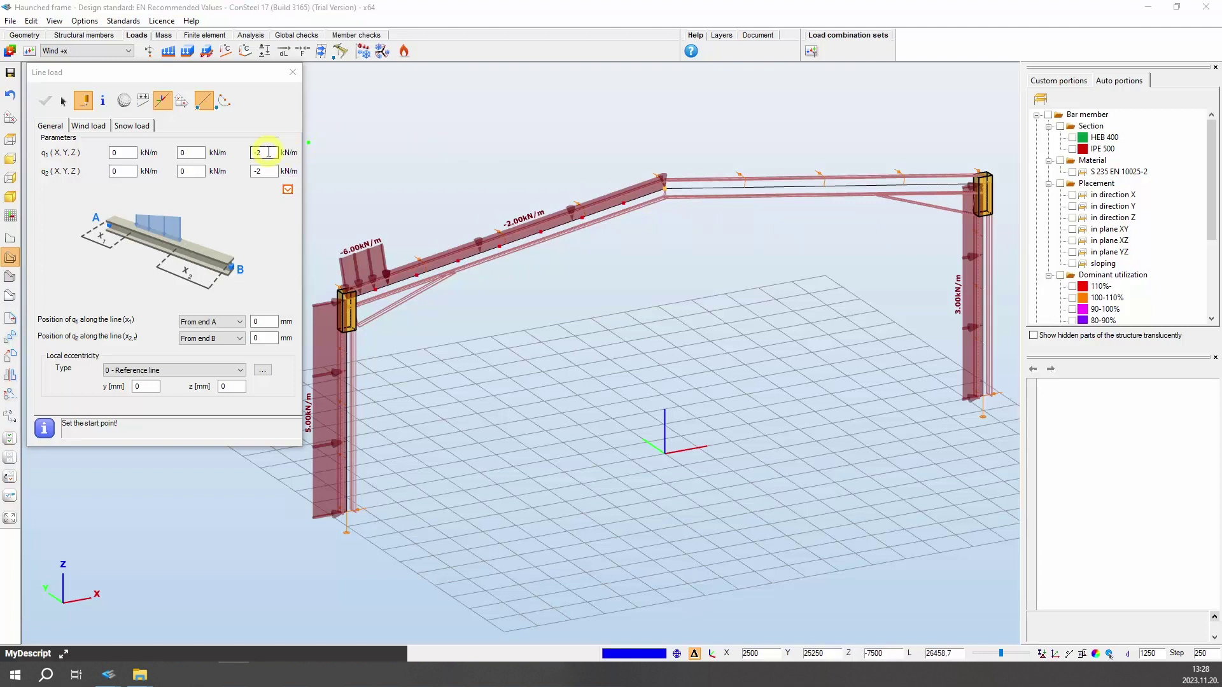
# Apply a 1 kN/m line load to the whole right rafter
pyautogui.doubleClick(250, 150)
pyautogui.write('1')
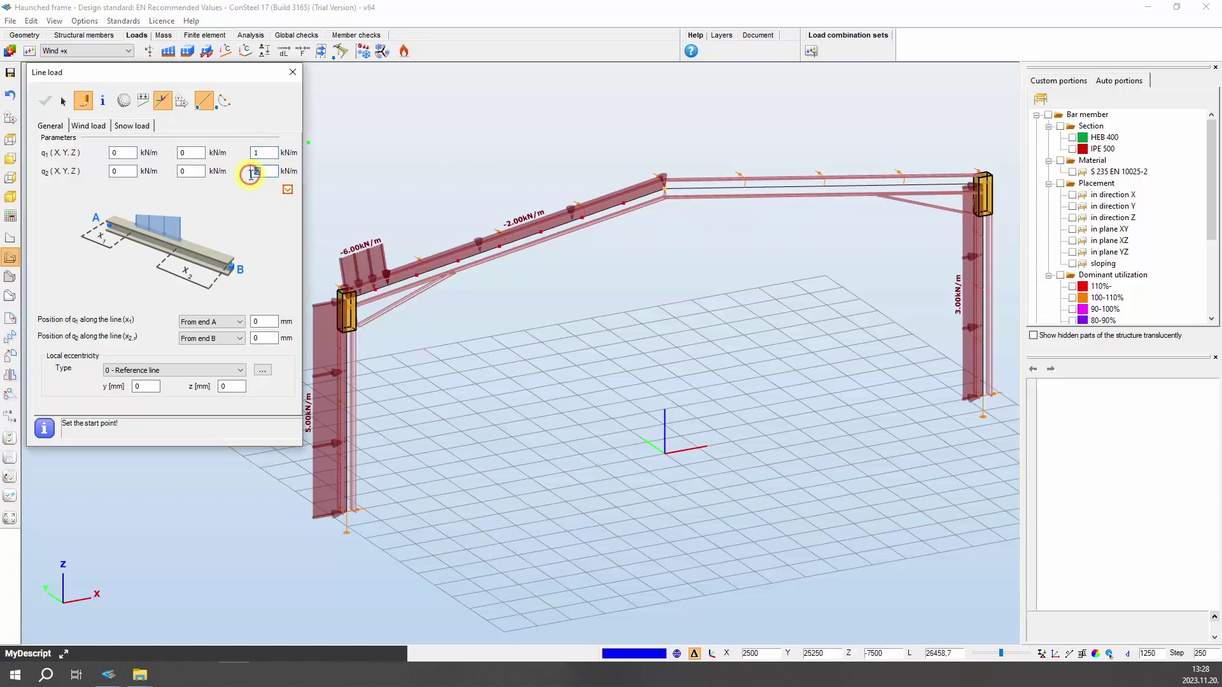
pyautogui.click(63, 101)
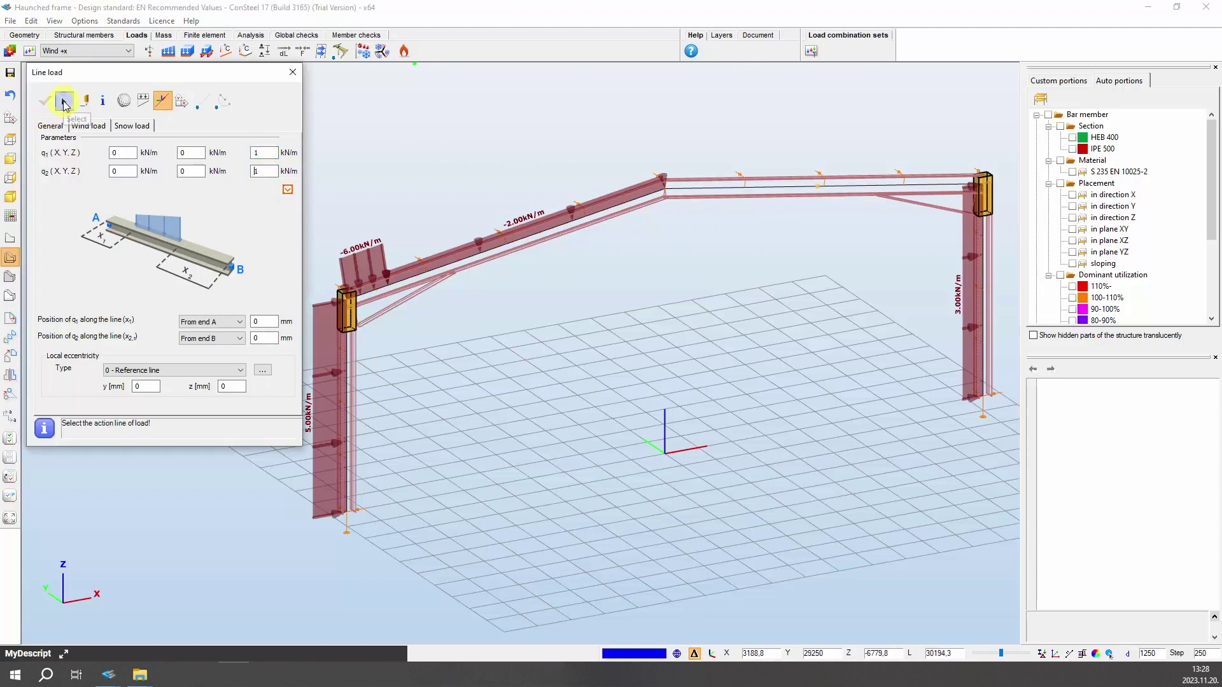
pyautogui.click(820, 191)
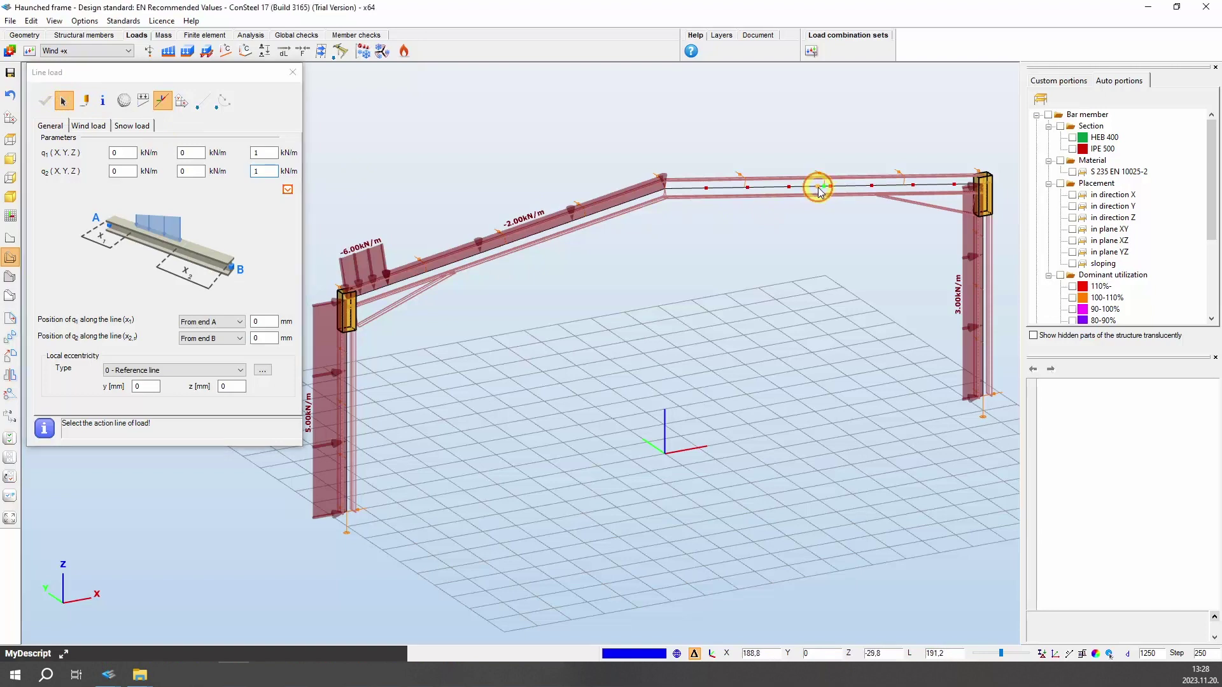
# Close the line load settings and fit the whole frame in a frontal view
pyautogui.click(292, 72)
pyautogui.moveTo(922, 324); pyautogui.dragTo(840, 347, button='middle')
pyautogui.click(11, 518)
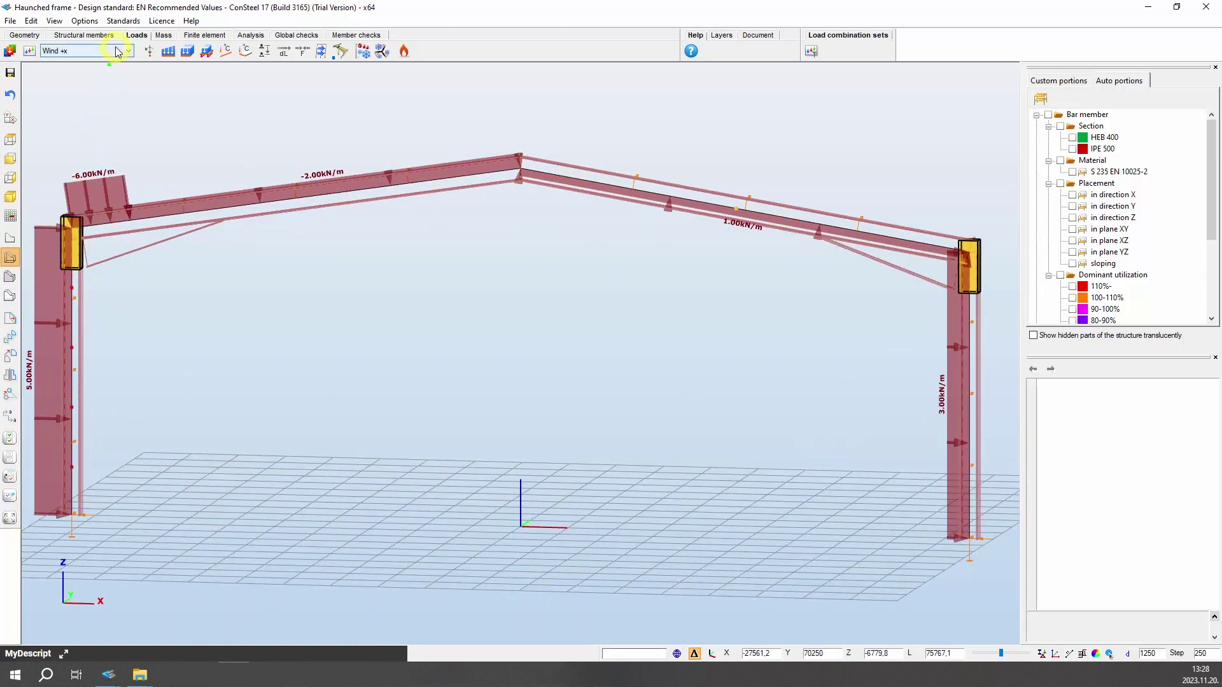
# Step through the load cases, starting with Dead Load, to review each case's loads
pyautogui.click(95, 51)
pyautogui.click(99, 64)
pyautogui.scroll(-2, 102, 56)
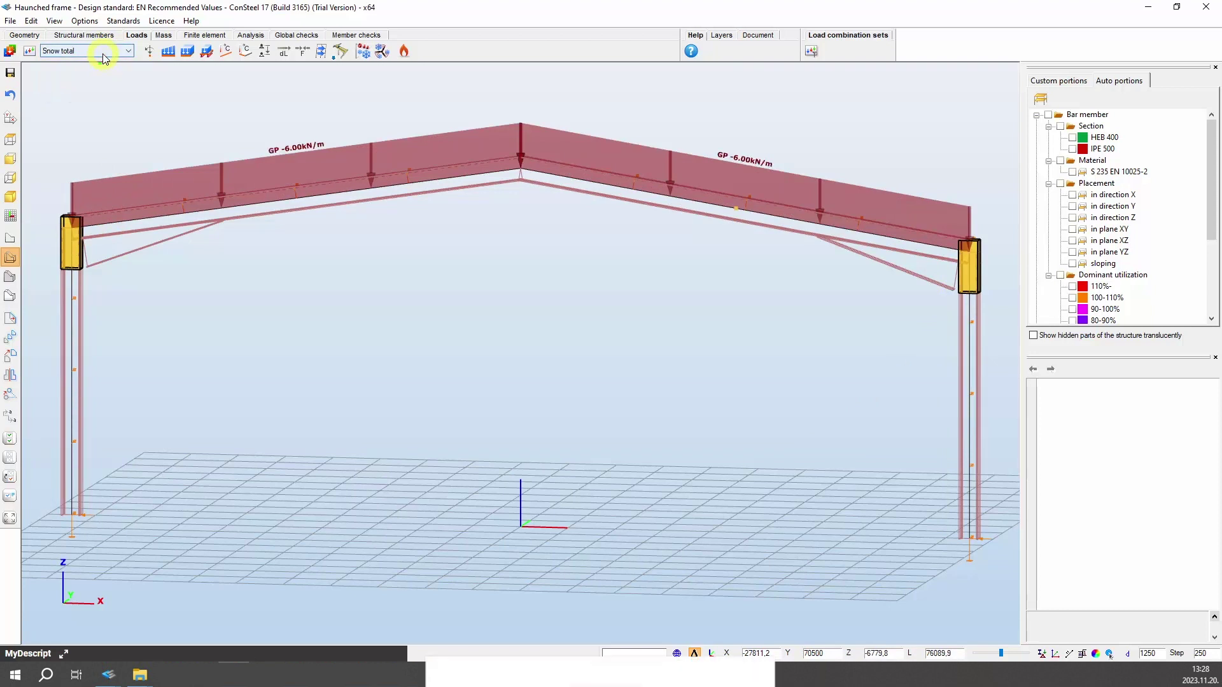
pyautogui.scroll(-2, 104, 57)
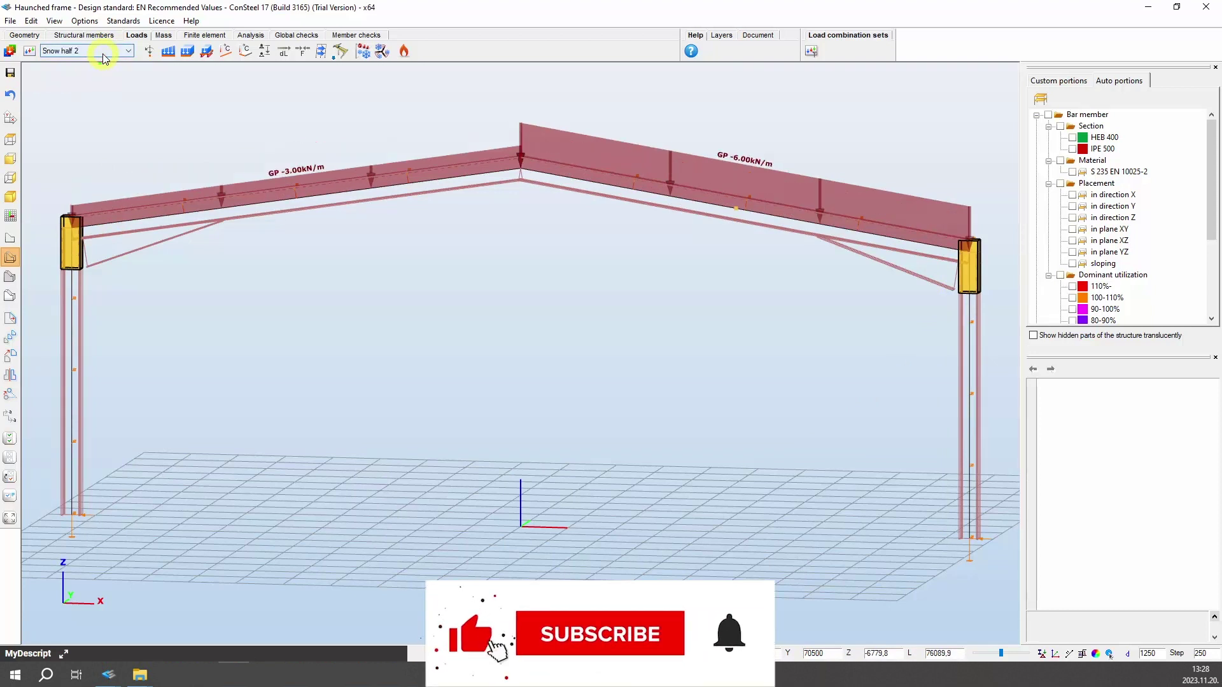